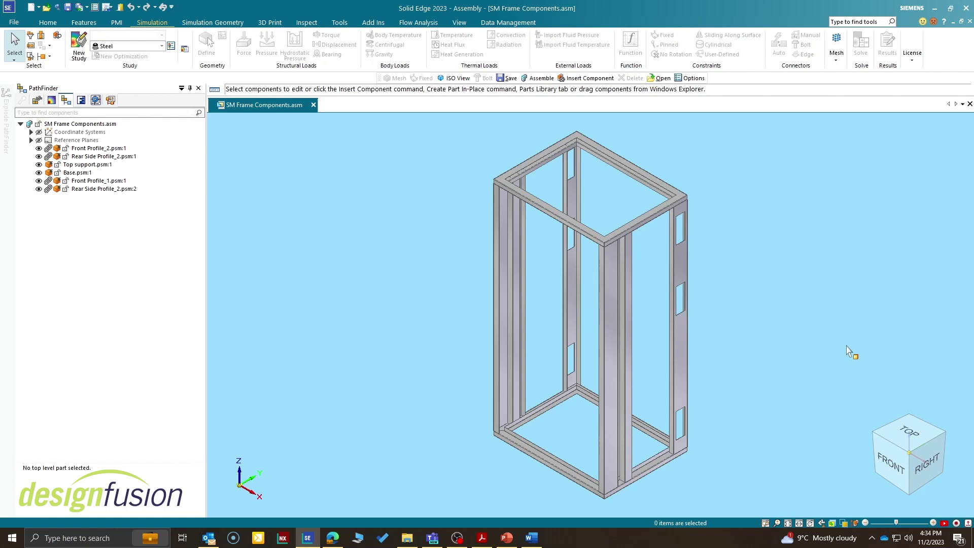
Create the top support's mid-surface, offset 0.500 from side 2
{"action": "left_click", "coordinate": [481, 538]}
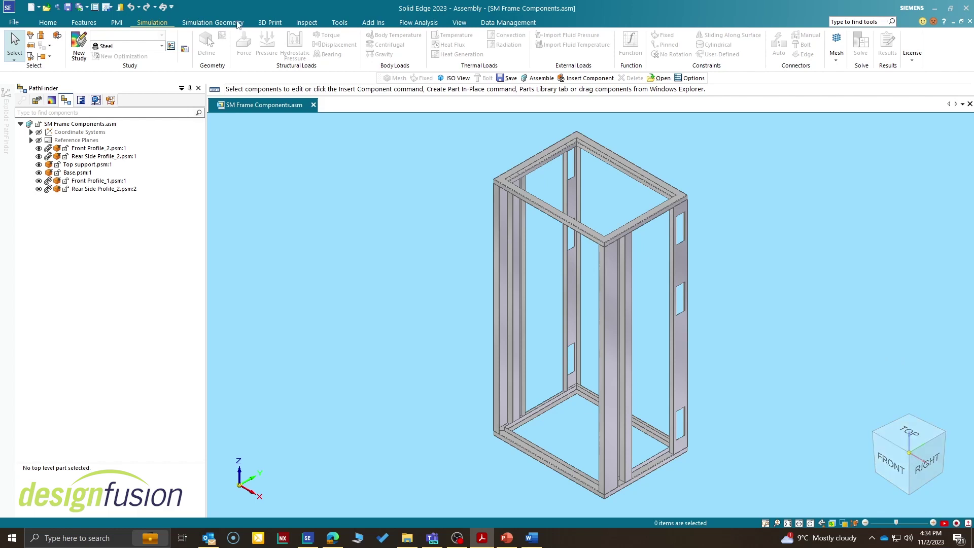
{"action": "left_click", "coordinate": [212, 22]}
{"action": "left_click", "coordinate": [107, 41]}
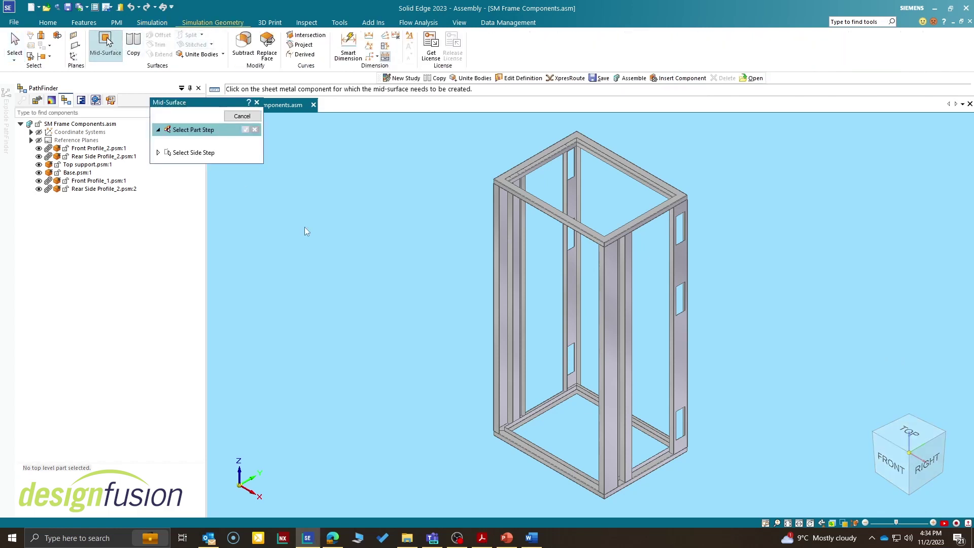
{"action": "left_click", "coordinate": [541, 208]}
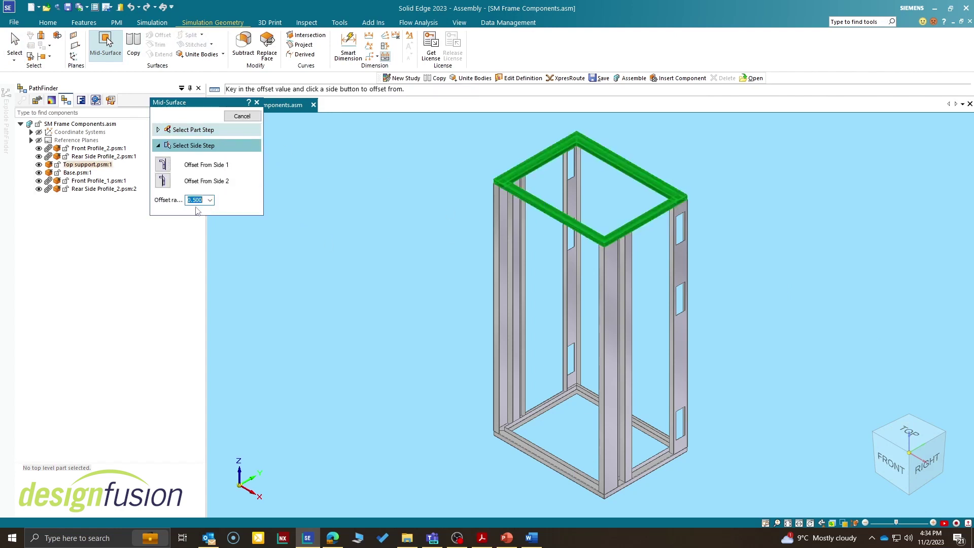
{"action": "left_click", "coordinate": [162, 181]}
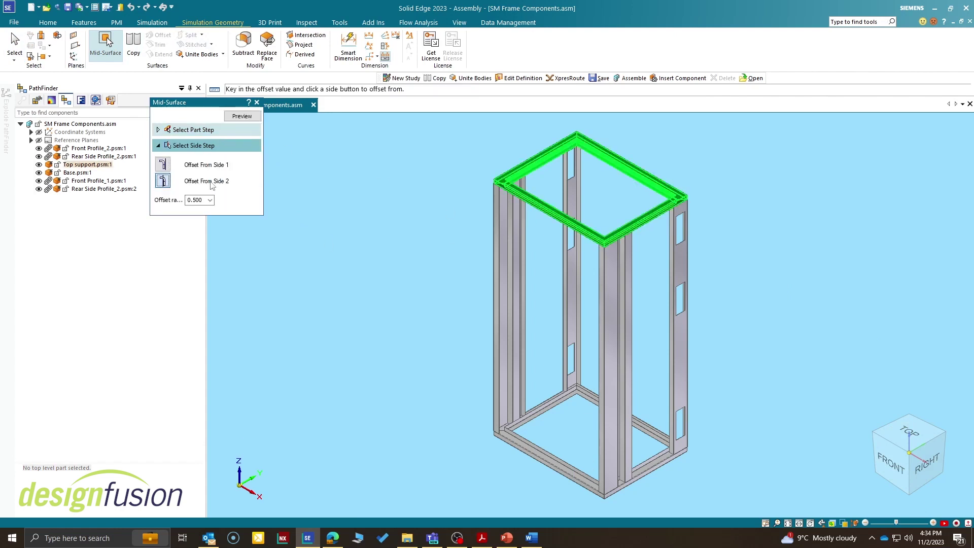
{"action": "right_click", "coordinate": [349, 194]}
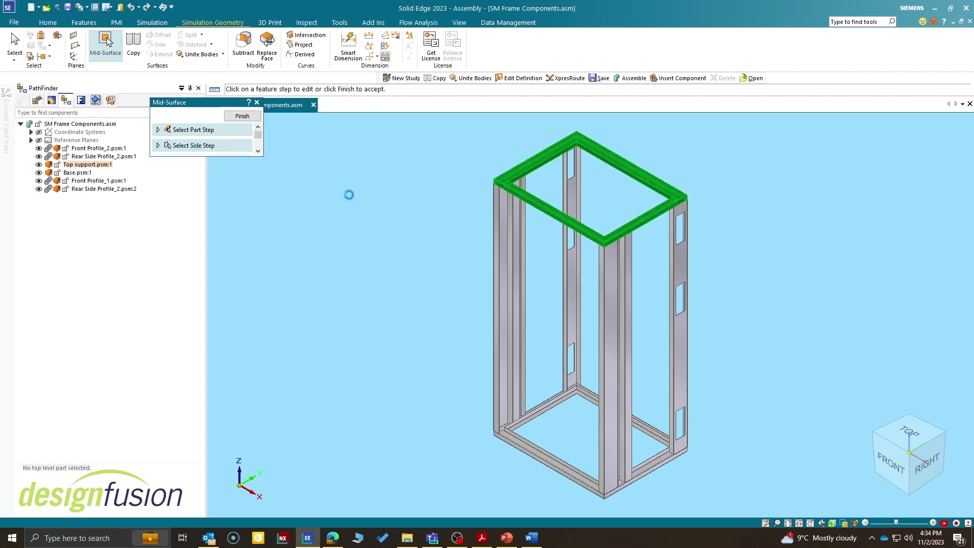
Add mid-surfaces for the left front profile, the middle post and the right front profile
{"action": "left_click", "coordinate": [515, 254]}
{"action": "right_click", "coordinate": [364, 218]}
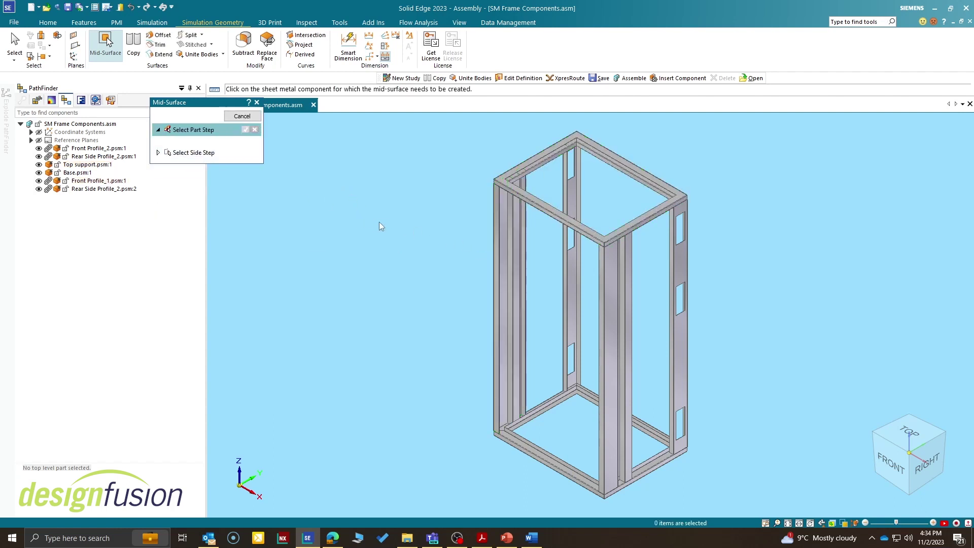
{"action": "left_click", "coordinate": [576, 280]}
{"action": "right_click", "coordinate": [721, 263]}
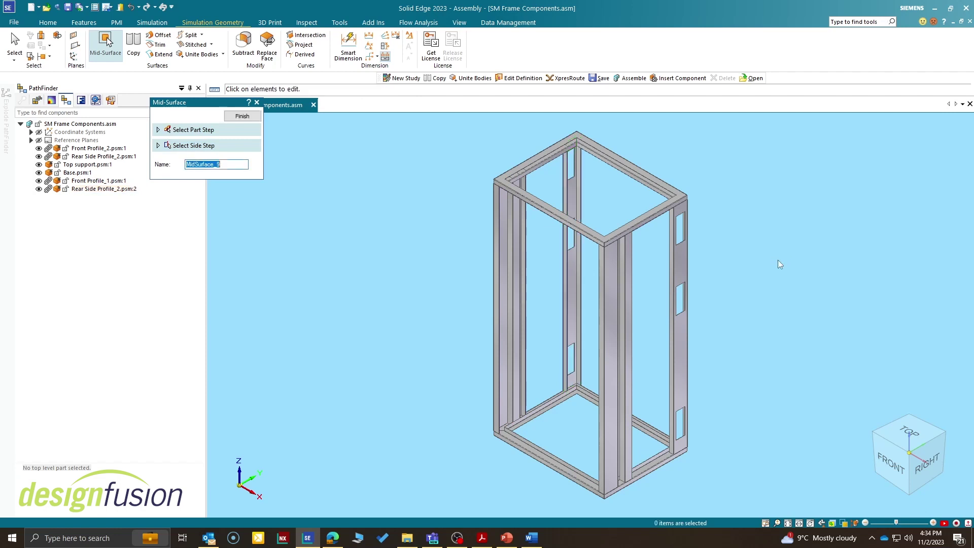
{"action": "right_click", "coordinate": [777, 260]}
{"action": "left_click", "coordinate": [686, 273]}
{"action": "right_click", "coordinate": [761, 248]}
{"action": "right_click", "coordinate": [775, 242]}
Add mid-surfaces for the middle front post and the base, then end the Mid-Surface command
{"action": "left_click", "coordinate": [617, 319]}
{"action": "right_click", "coordinate": [754, 257]}
{"action": "right_click", "coordinate": [788, 247]}
{"action": "right_click", "coordinate": [786, 243]}
{"action": "left_click", "coordinate": [577, 436]}
{"action": "right_click", "coordinate": [395, 265]}
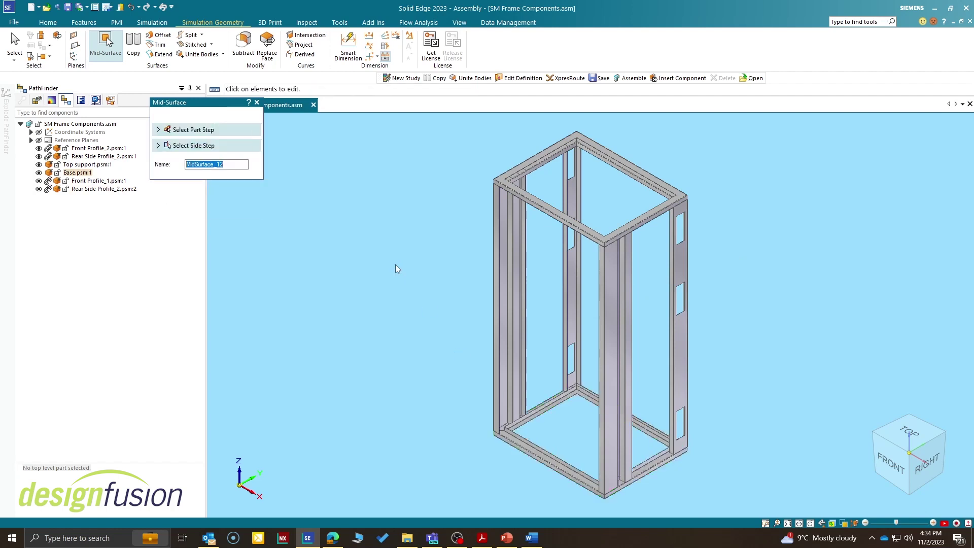
{"action": "left_click", "coordinate": [243, 114]}
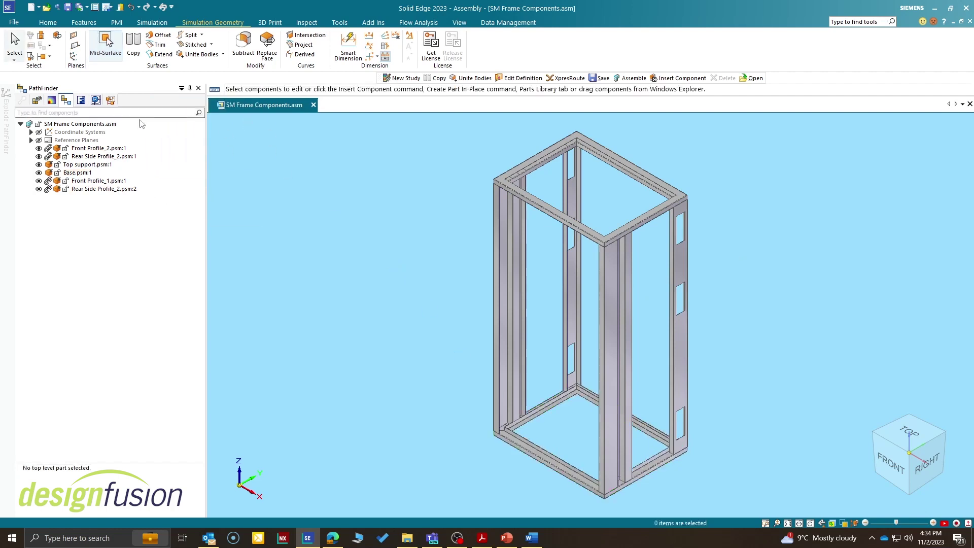
Hide the Base, Front Profile_1 and Rear Side Profile_2:2 parts, leaving Mid Surface 7–12 shown
{"action": "left_click", "coordinate": [52, 99]}
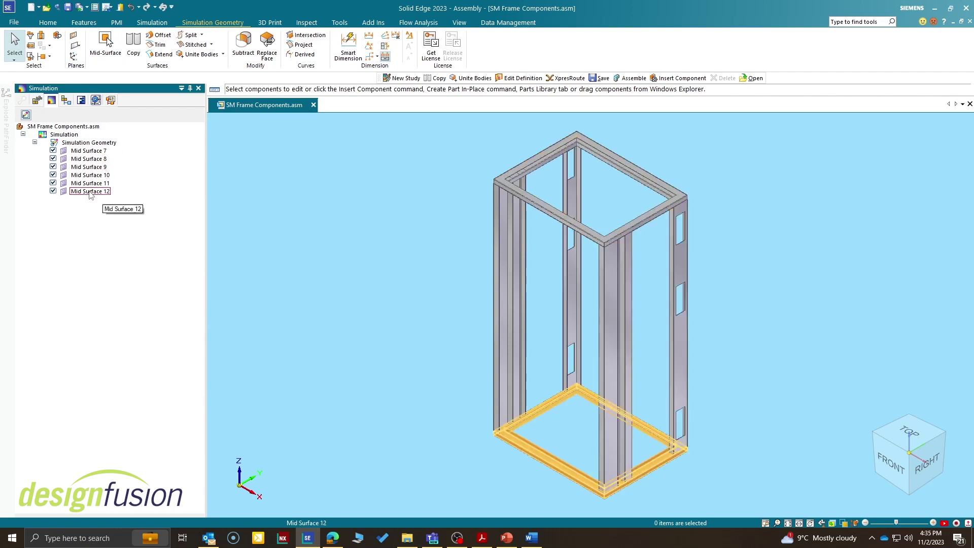
{"action": "left_click", "coordinate": [68, 101]}
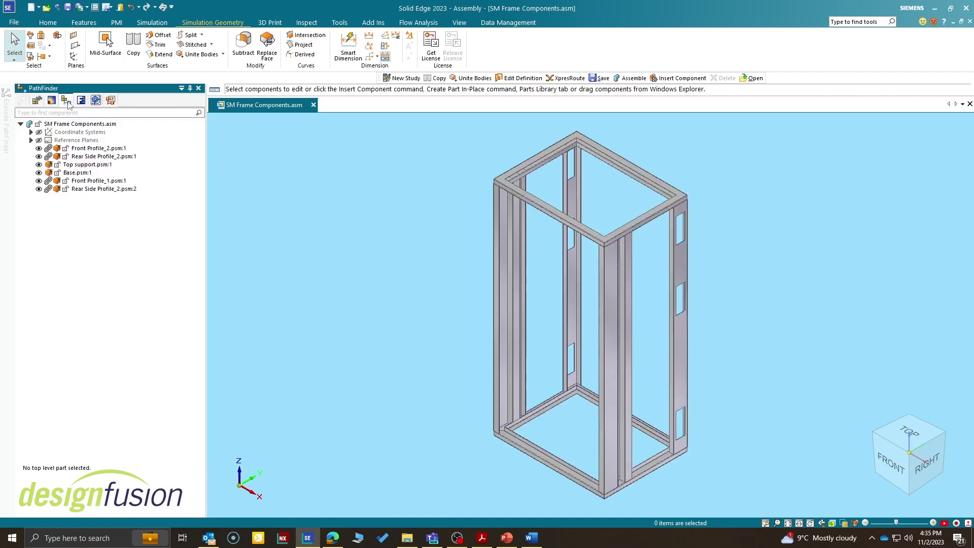
{"action": "left_click", "coordinate": [39, 173]}
{"action": "left_click", "coordinate": [40, 181]}
{"action": "left_click", "coordinate": [39, 189]}
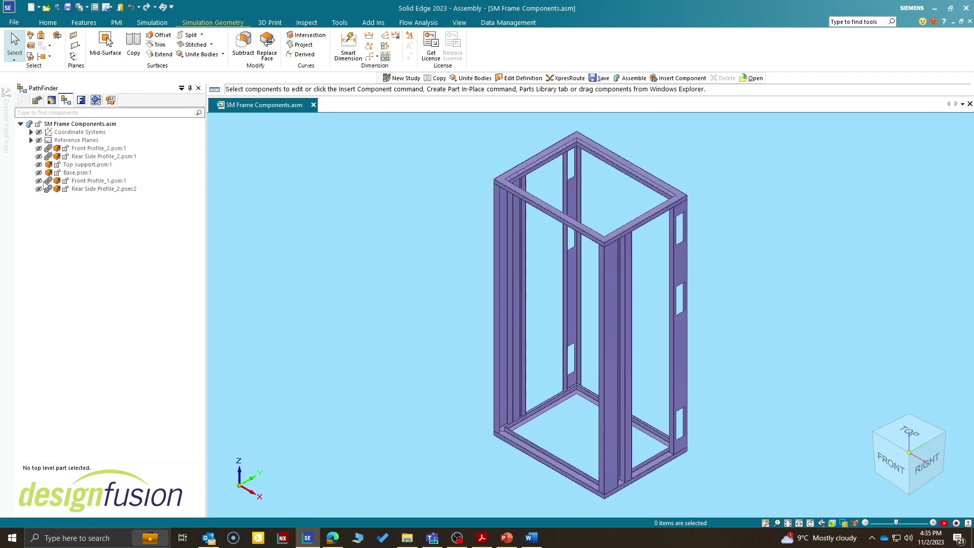
{"action": "left_click", "coordinate": [51, 101]}
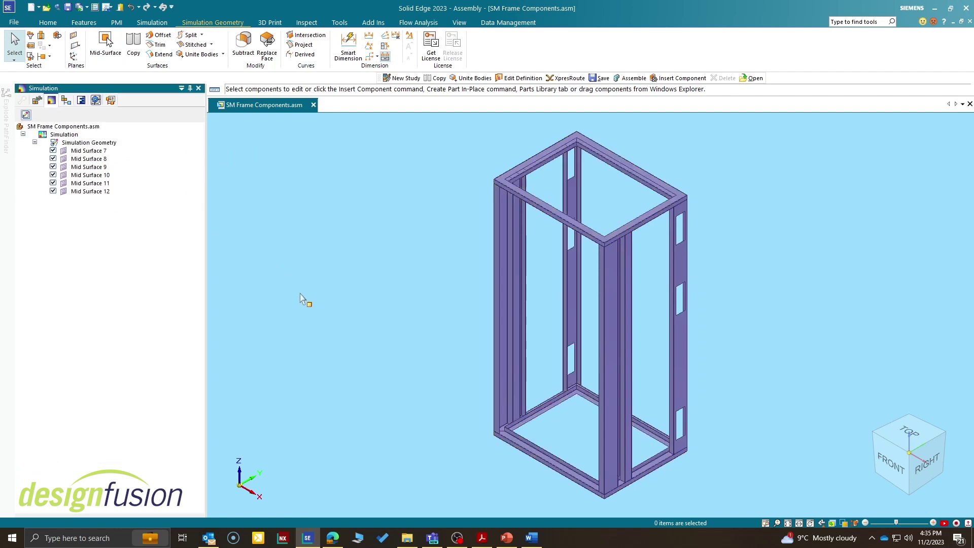
Create a new linear static study named Static Study 1 with a Surface mesh type
{"action": "left_click", "coordinate": [152, 22]}
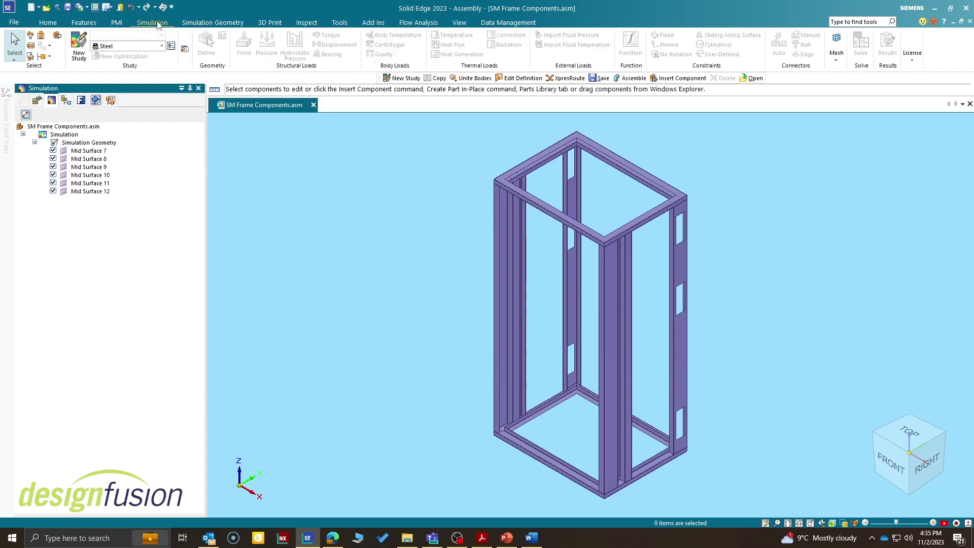
{"action": "left_click", "coordinate": [79, 45]}
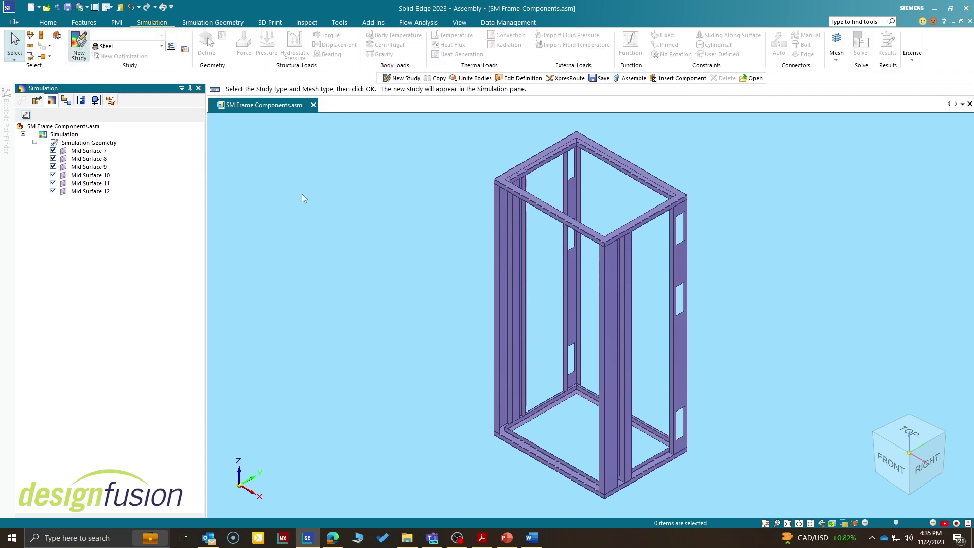
{"action": "left_click", "coordinate": [529, 126]}
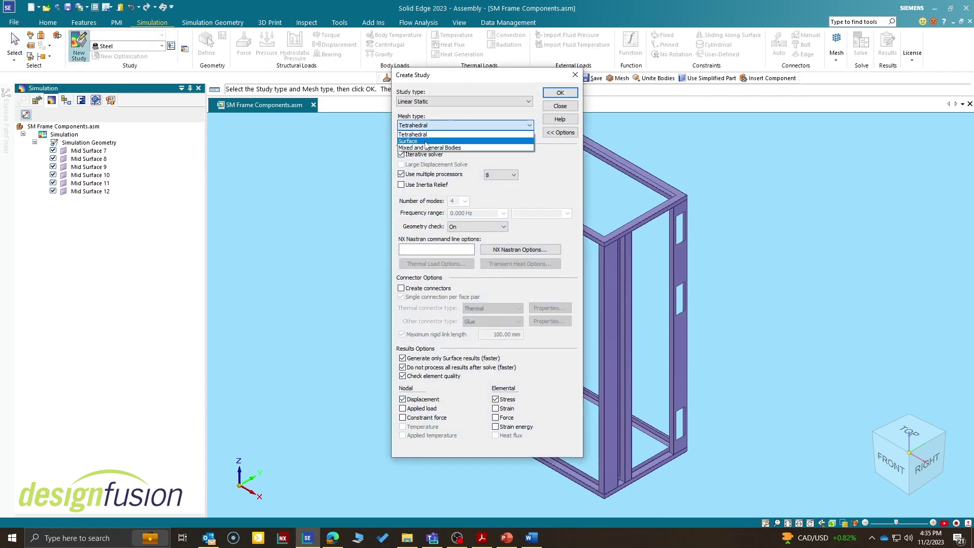
{"action": "left_click", "coordinate": [431, 142]}
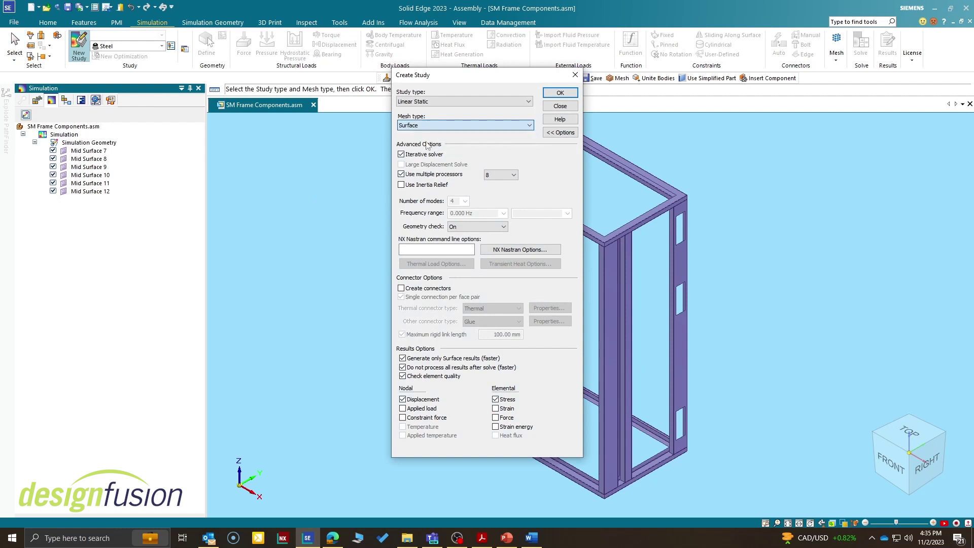
{"action": "left_click", "coordinate": [559, 94]}
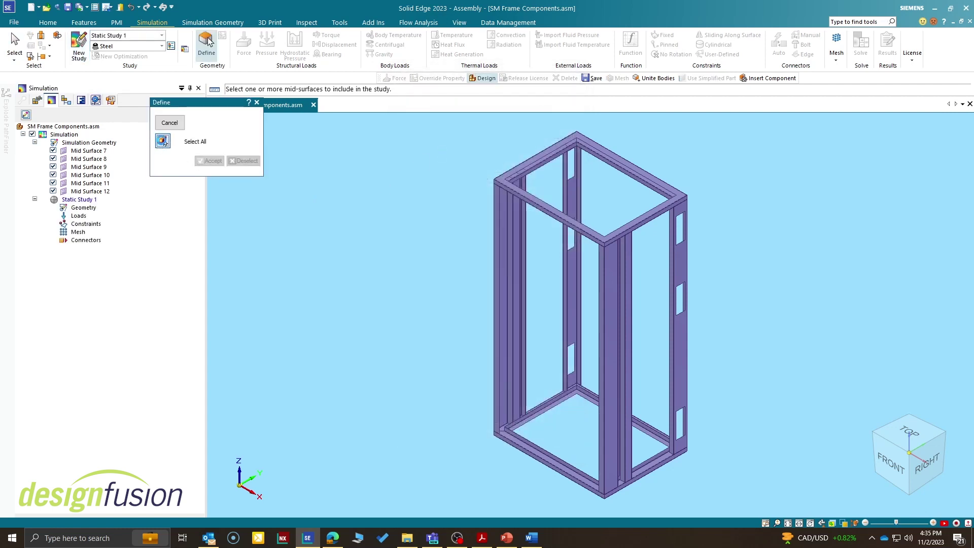
Select all six mid-surfaces as the study geometry and check the frame from the front
{"action": "left_click", "coordinate": [163, 141]}
{"action": "left_click", "coordinate": [212, 162]}
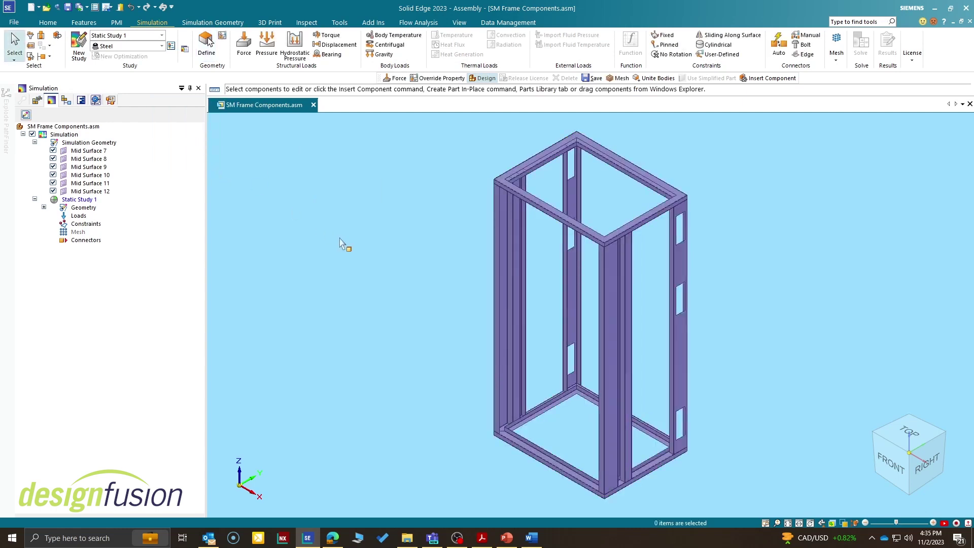
{"action": "left_click", "coordinate": [891, 462]}
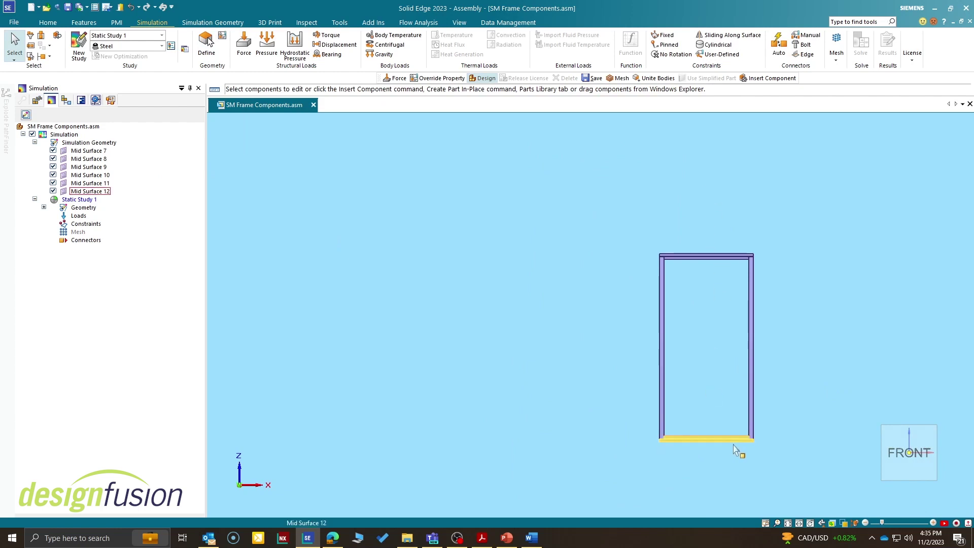
{"action": "left_click", "coordinate": [871, 497]}
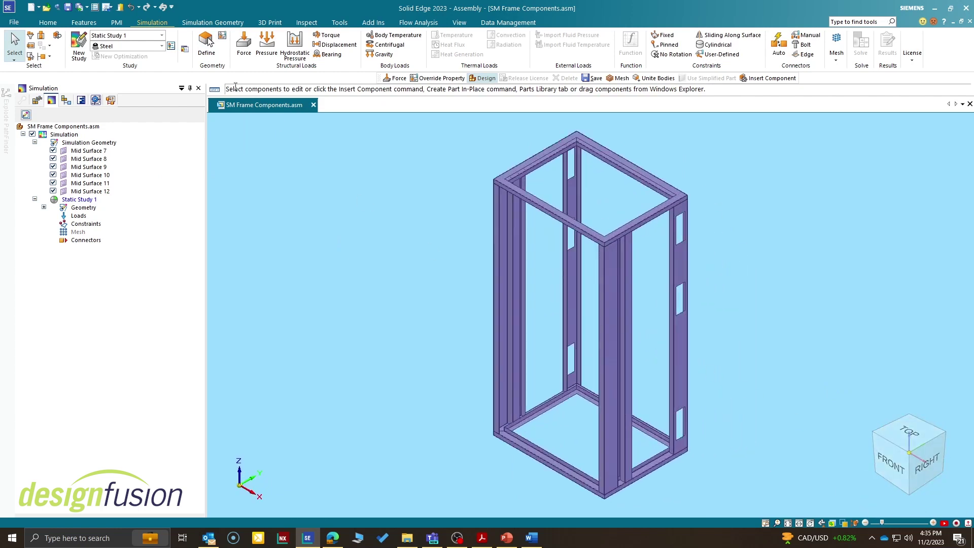
Apply an 889644.323 mN force to the frame's top support faces
{"action": "left_click", "coordinate": [244, 46]}
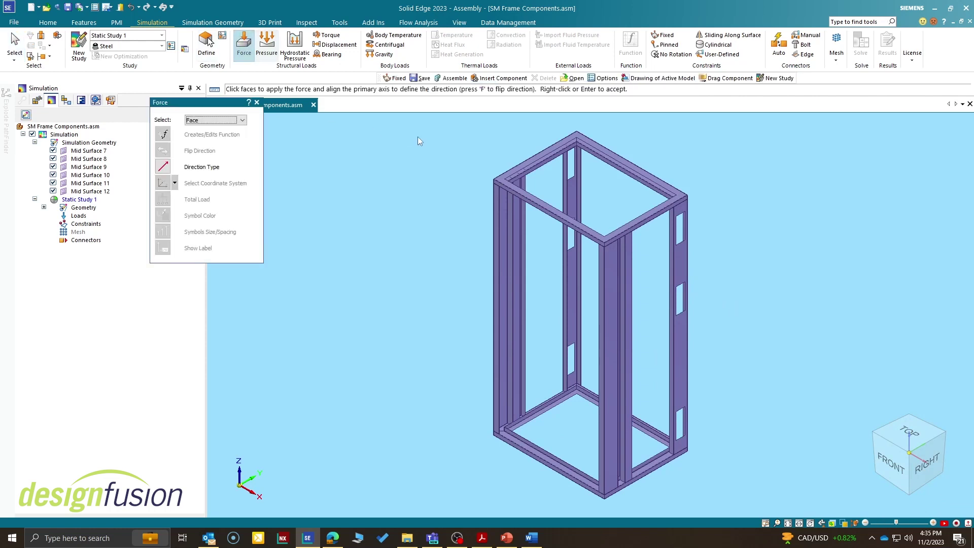
{"action": "left_click", "coordinate": [502, 184]}
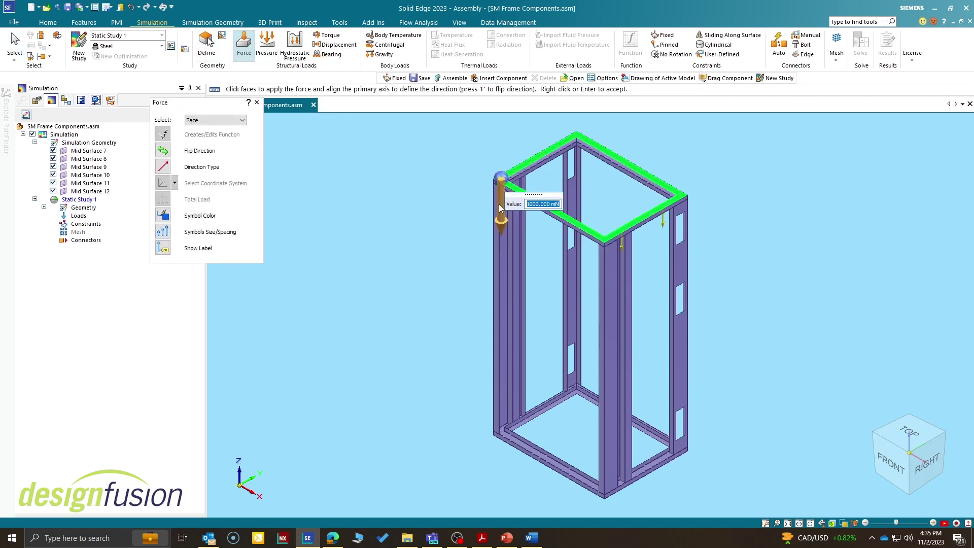
{"action": "type", "text": "200 lbf"}
{"action": "key", "text": "Return"}
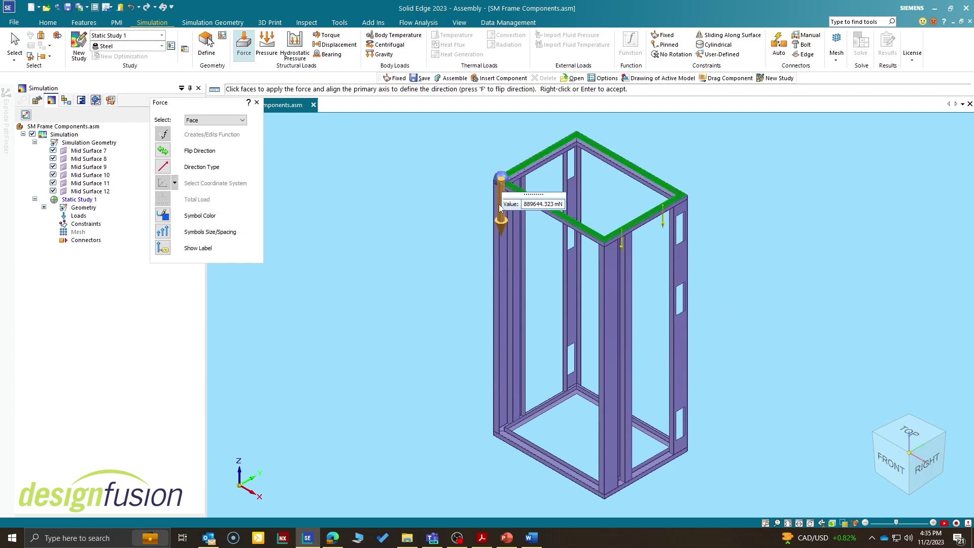
{"action": "right_click", "coordinate": [444, 282]}
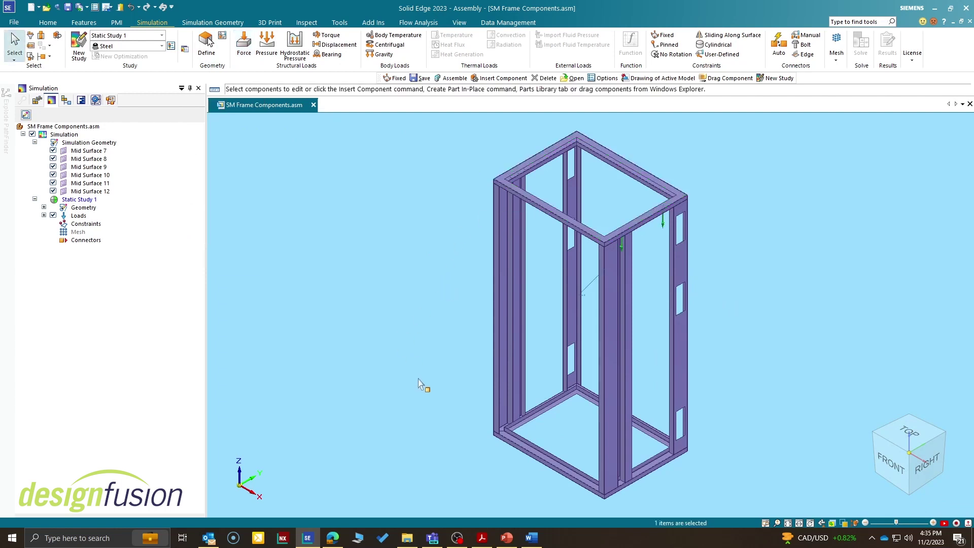
{"action": "scroll", "coordinate": [419, 384], "scroll_direction": "down", "scroll_amount": 3}
{"action": "middle_click_drag", "start_coordinate": [452, 463], "coordinate": [684, 409]}
{"action": "scroll", "coordinate": [491, 447], "scroll_direction": "up", "scroll_amount": 5}
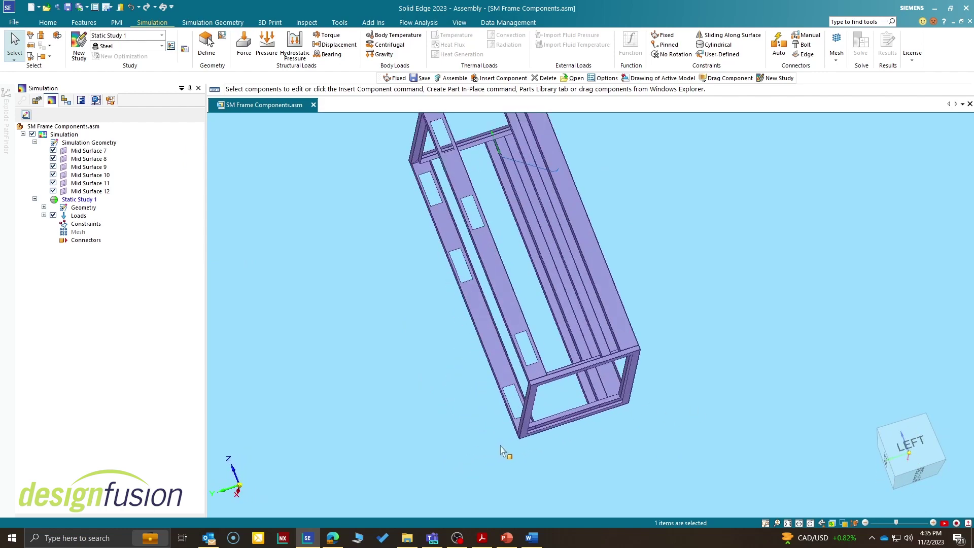
{"action": "middle_click_drag", "start_coordinate": [501, 450], "coordinate": [538, 446]}
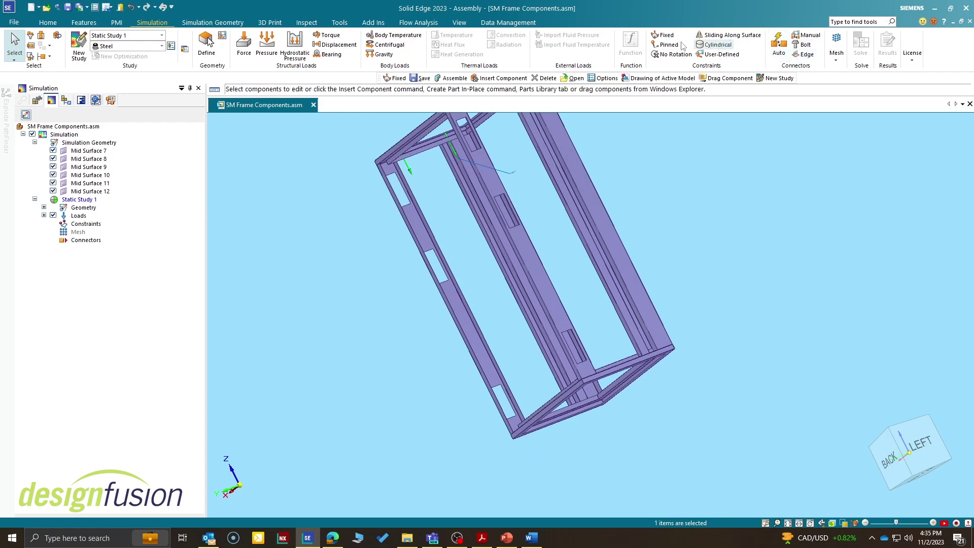
Add a Fixed constraint on the frame's bottom faces
{"action": "left_click", "coordinate": [663, 35]}
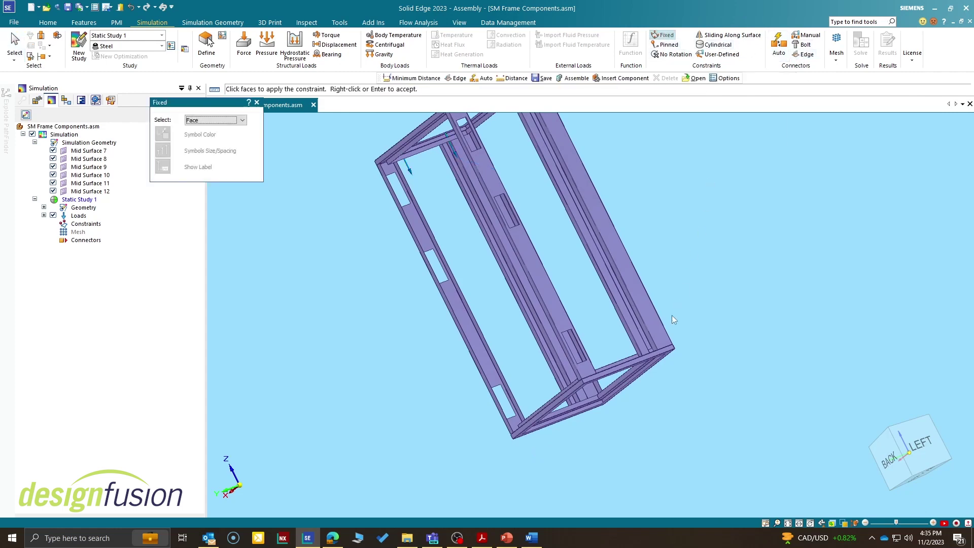
{"action": "scroll", "coordinate": [669, 360], "scroll_direction": "up", "scroll_amount": 2}
{"action": "left_click", "coordinate": [664, 358]}
{"action": "scroll", "coordinate": [740, 340], "scroll_direction": "down", "scroll_amount": 3}
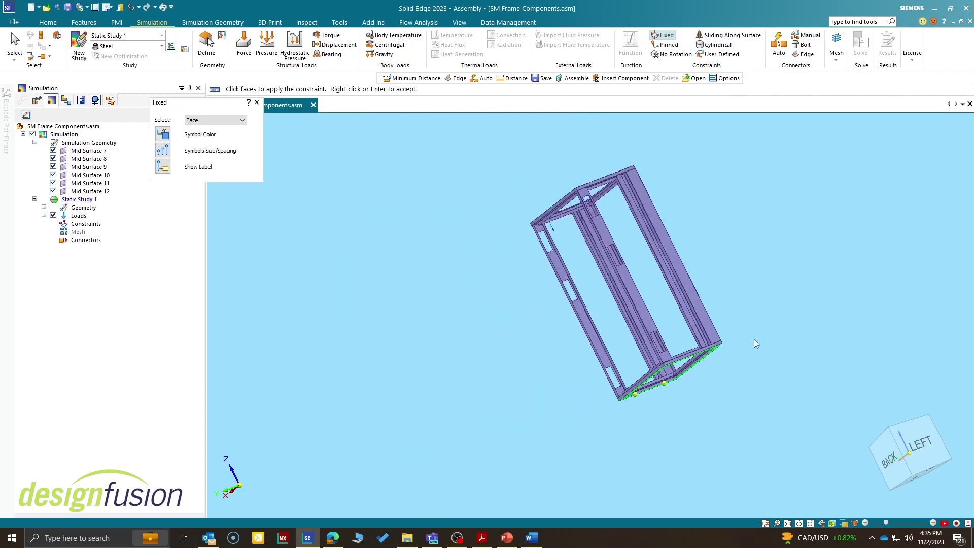
{"action": "scroll", "coordinate": [754, 339], "scroll_direction": "down", "scroll_amount": 1}
{"action": "right_click", "coordinate": [491, 320]}
{"action": "right_click", "coordinate": [490, 320]}
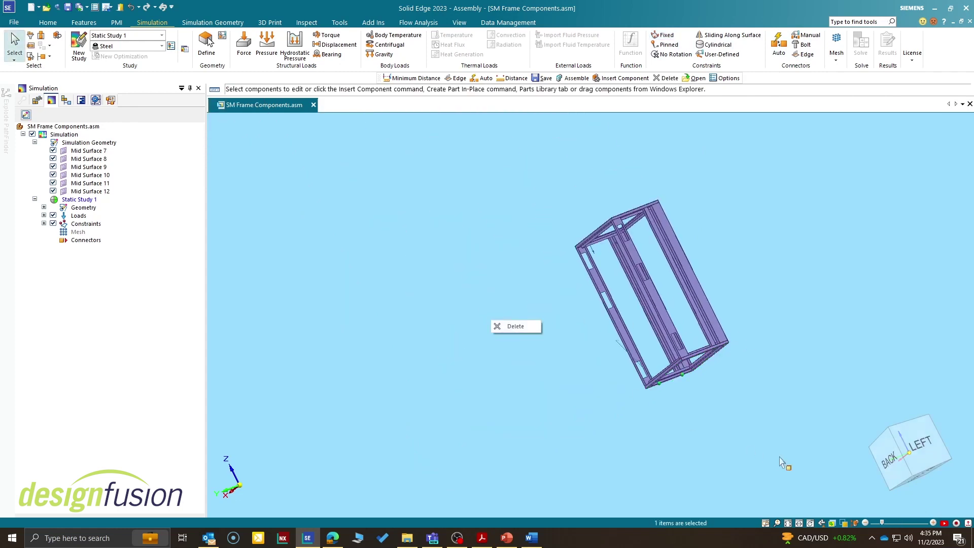
Turn the model to a flat left-side view and zoom in near the top
{"action": "left_click", "coordinate": [919, 444]}
{"action": "scroll", "coordinate": [801, 327], "scroll_direction": "down", "scroll_amount": 2}
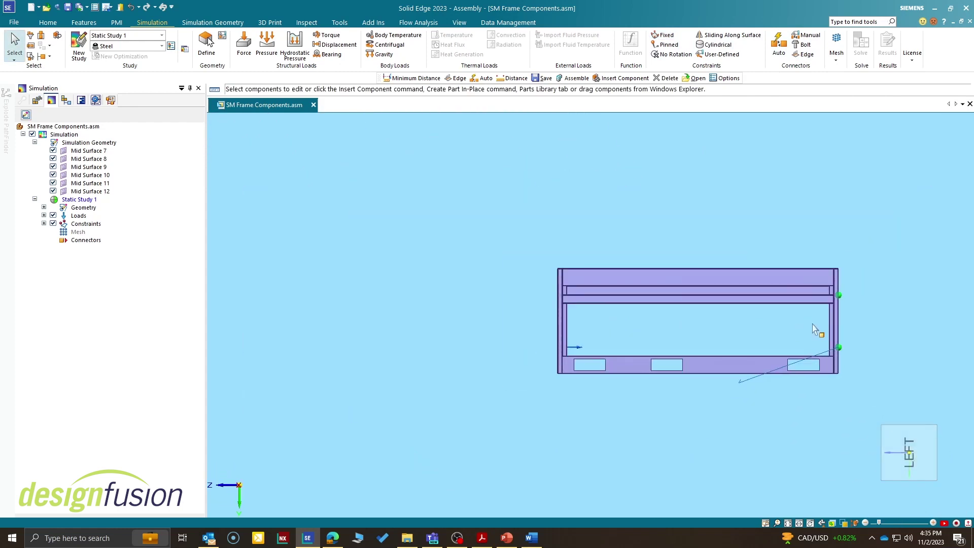
{"action": "middle_click_drag", "start_coordinate": [813, 329], "coordinate": [898, 464]}
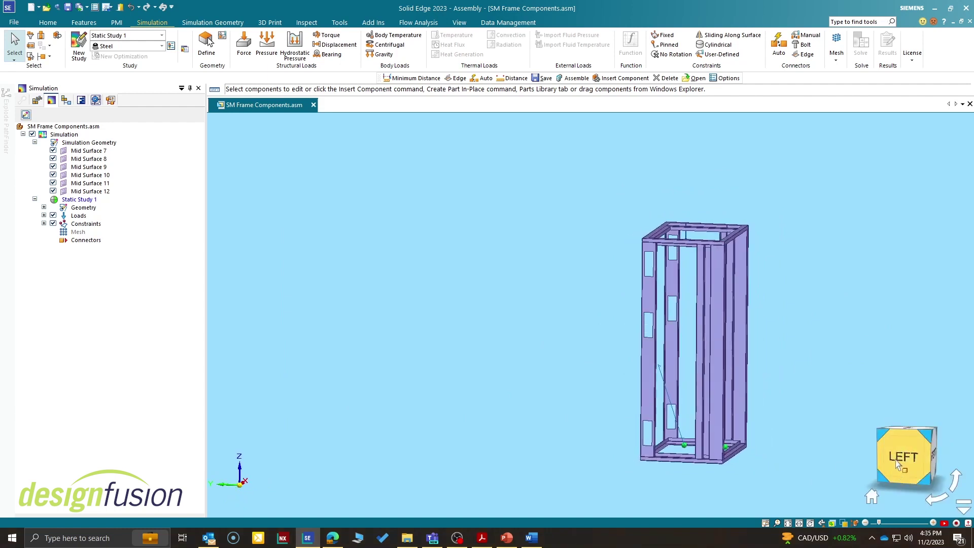
{"action": "left_click", "coordinate": [898, 464]}
{"action": "scroll", "coordinate": [578, 152], "scroll_direction": "up", "scroll_amount": 4}
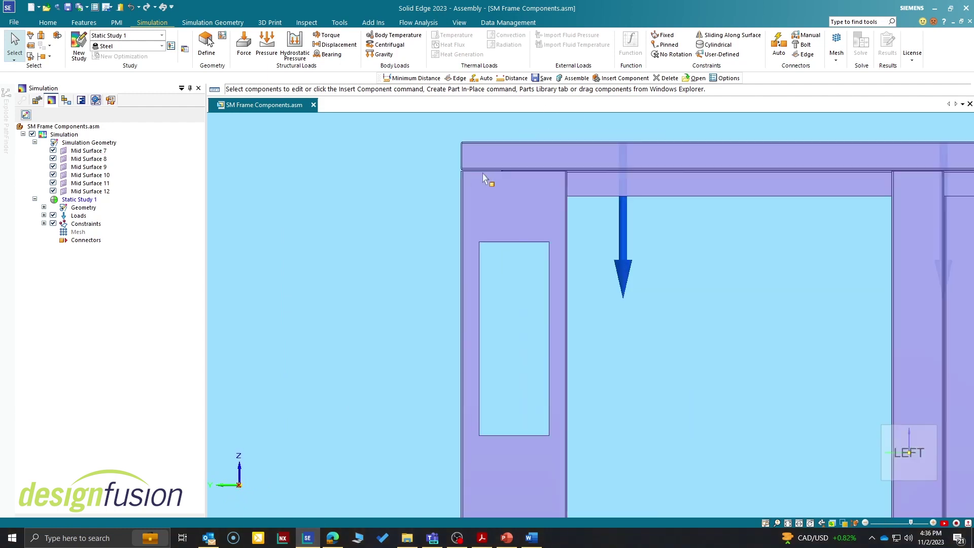
{"action": "scroll", "coordinate": [485, 178], "scroll_direction": "up", "scroll_amount": 2}
{"action": "scroll", "coordinate": [502, 178], "scroll_direction": "down", "scroll_amount": 5}
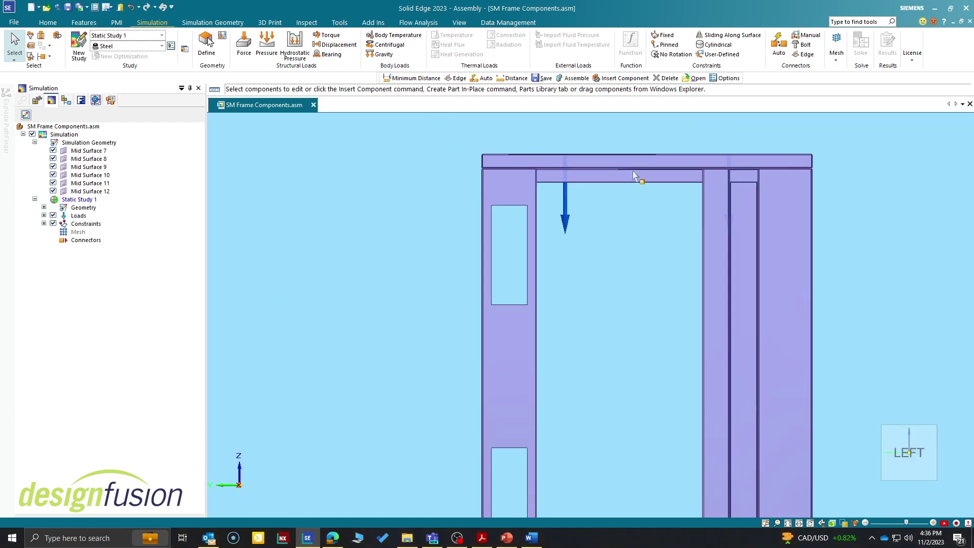
{"action": "scroll", "coordinate": [761, 178], "scroll_direction": "up", "scroll_amount": 5}
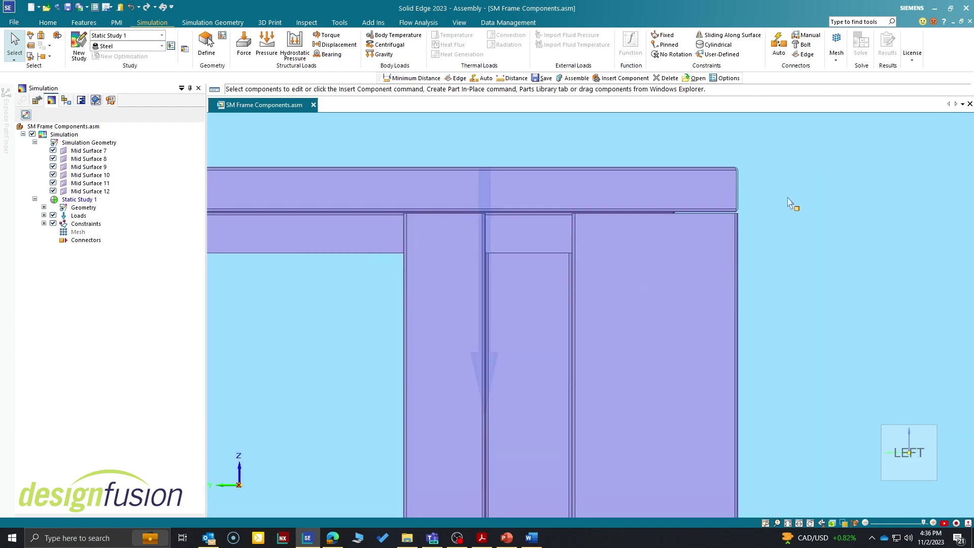
{"action": "scroll", "coordinate": [794, 202], "scroll_direction": "down", "scroll_amount": 3}
Measure the minimum distance between the top beam edge and the side member's top edge: 1.90 mm
{"action": "scroll", "coordinate": [554, 189], "scroll_direction": "up", "scroll_amount": 3}
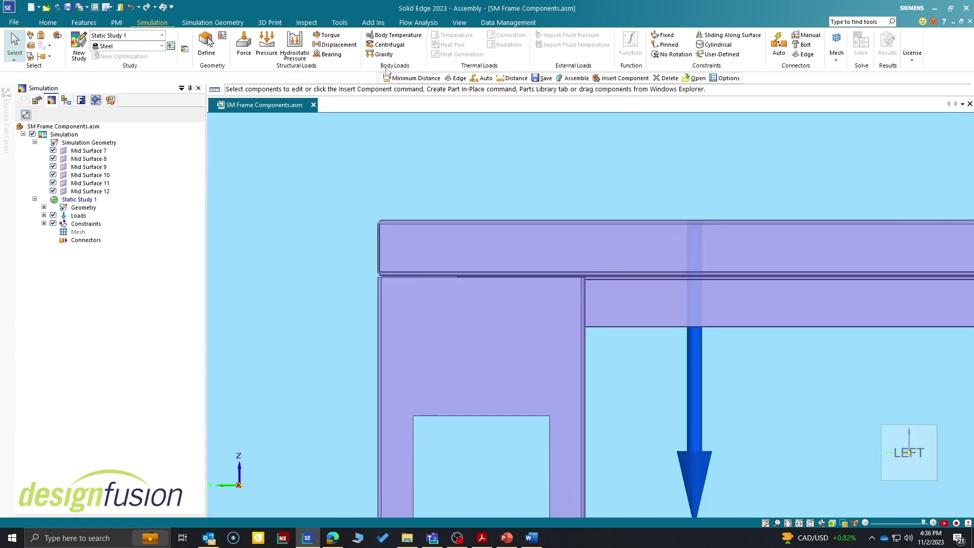
{"action": "left_click", "coordinate": [306, 23]}
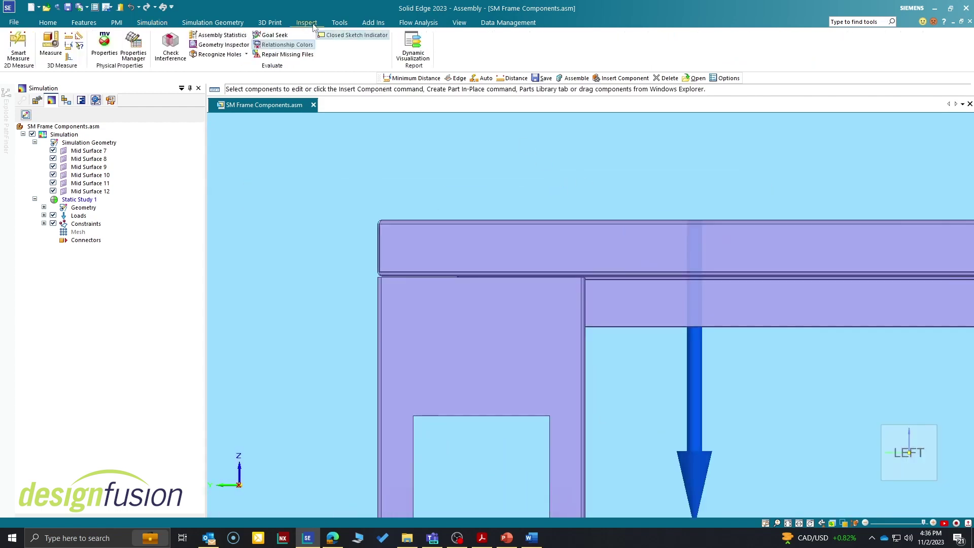
{"action": "left_click", "coordinate": [71, 49]}
{"action": "scroll", "coordinate": [391, 275], "scroll_direction": "up", "scroll_amount": 3}
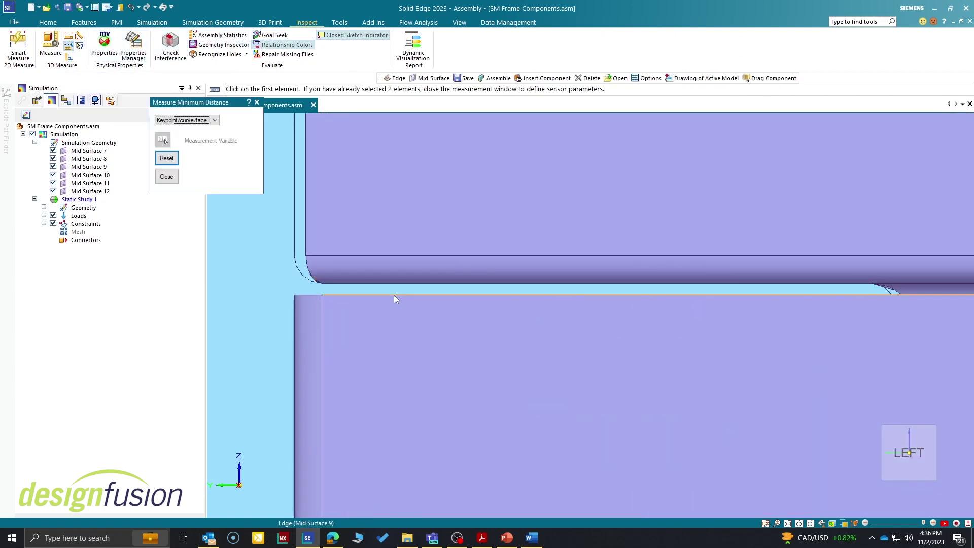
{"action": "left_click", "coordinate": [393, 294]}
{"action": "left_click", "coordinate": [392, 284]}
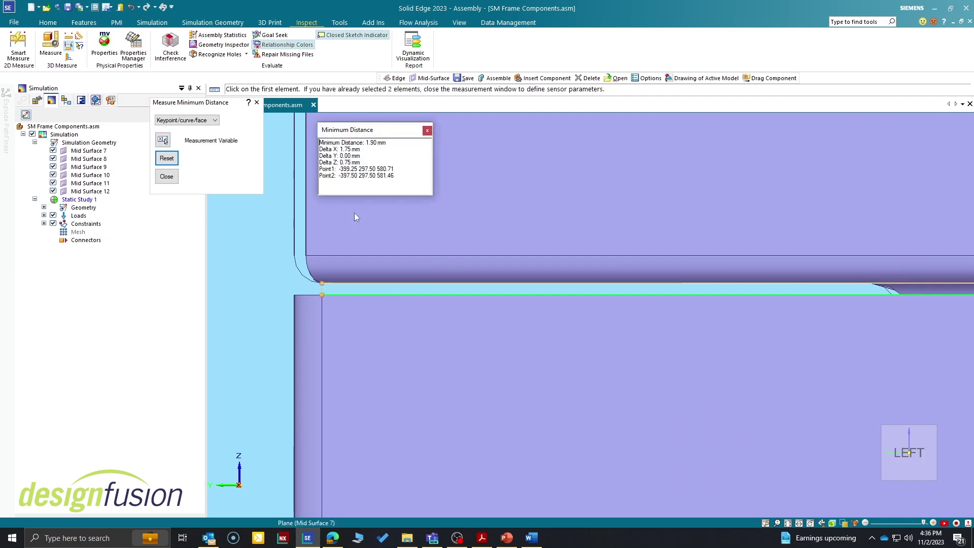
{"action": "left_click_drag", "start_coordinate": [365, 144], "coordinate": [391, 143]}
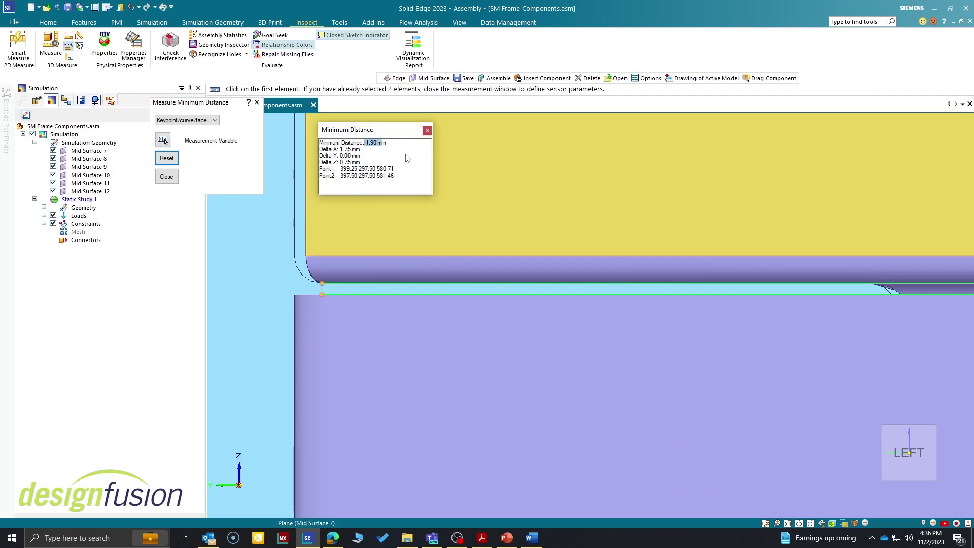
{"action": "left_click", "coordinate": [427, 131]}
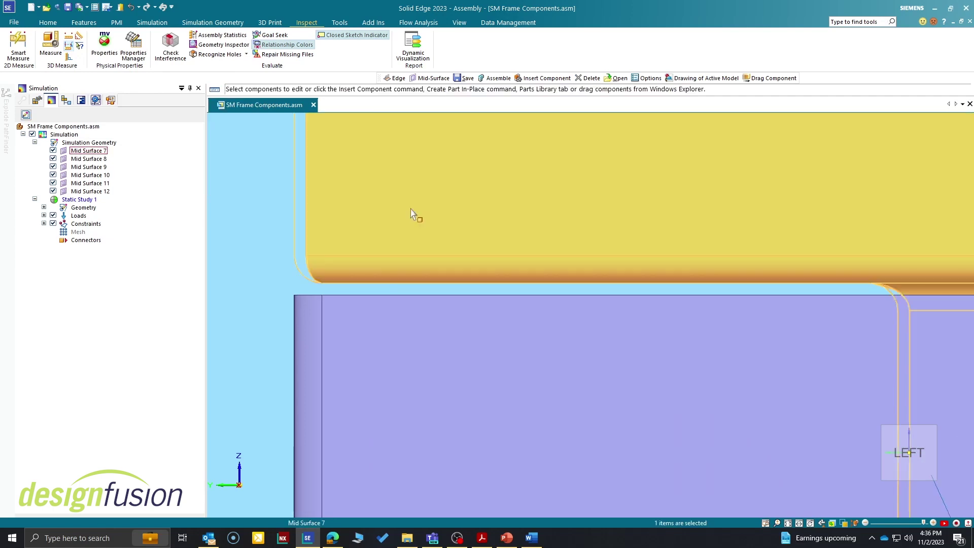
{"action": "scroll", "coordinate": [409, 210], "scroll_direction": "down", "scroll_amount": 6}
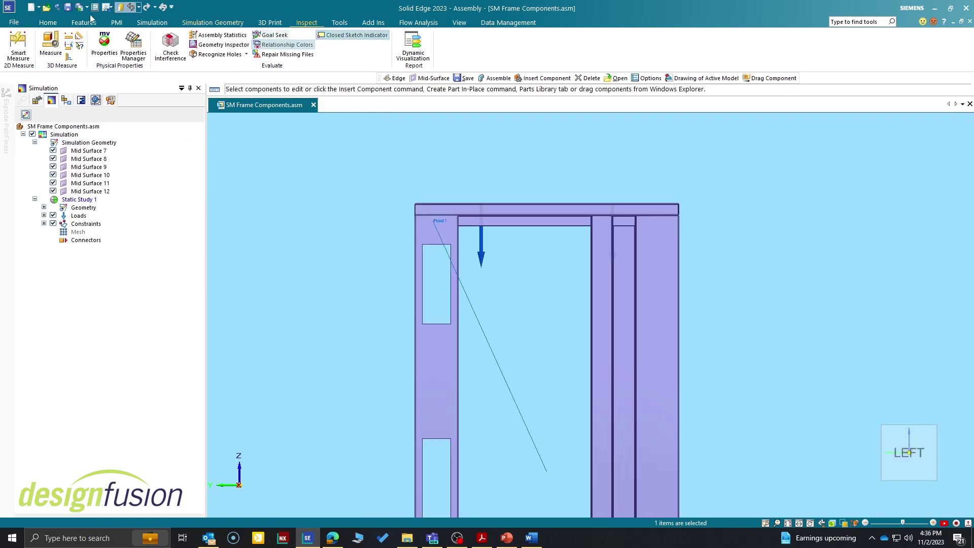
Create Edge Connector 1 gluing the uprights' top edges to the top beam with 3.00 mm search distance
{"action": "left_click", "coordinate": [152, 22]}
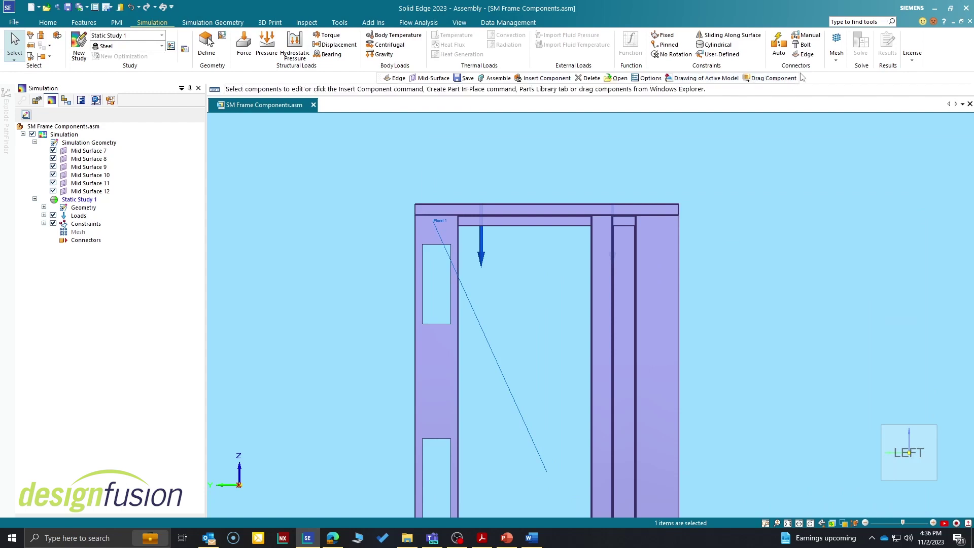
{"action": "left_click", "coordinate": [806, 54]}
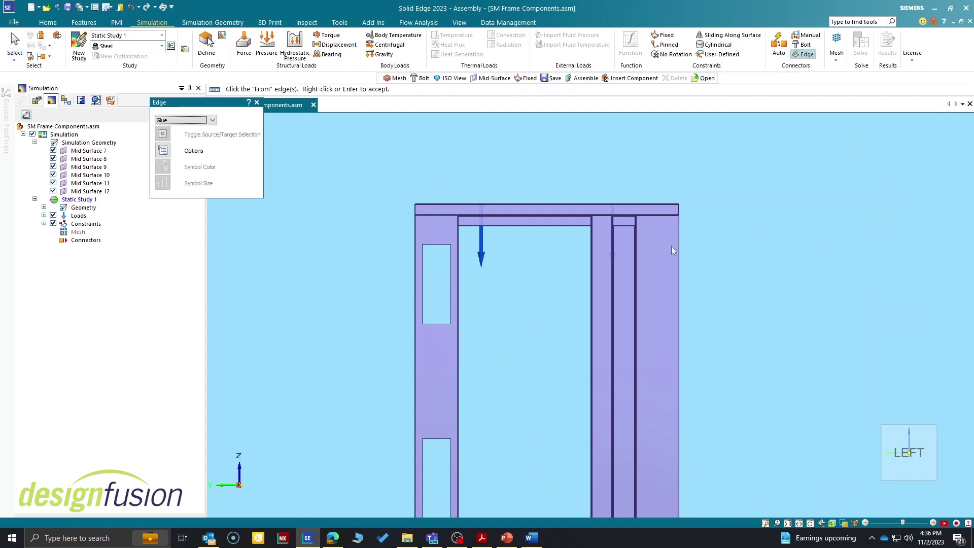
{"action": "scroll", "coordinate": [506, 208], "scroll_direction": "up", "scroll_amount": 3}
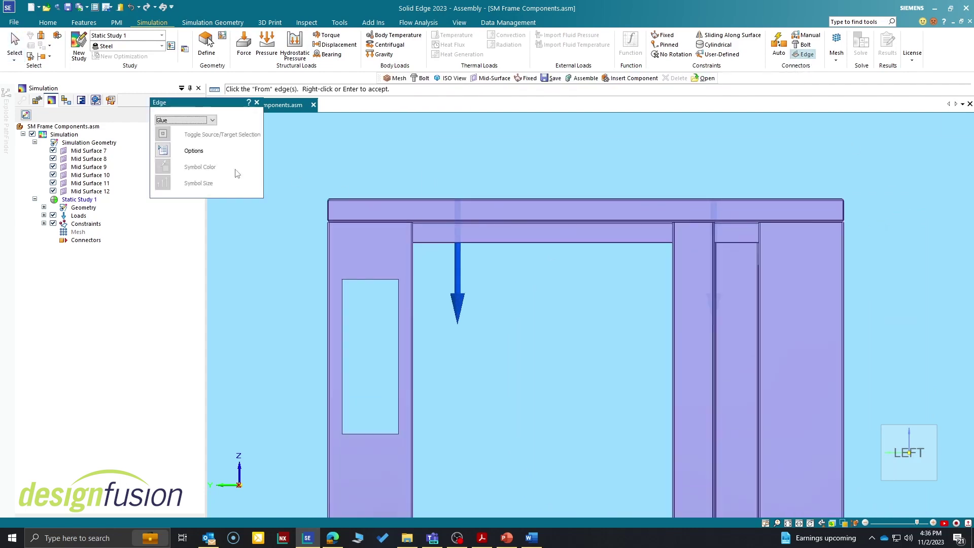
{"action": "left_click", "coordinate": [53, 150]}
{"action": "left_click_drag", "start_coordinate": [289, 203], "coordinate": [862, 252]}
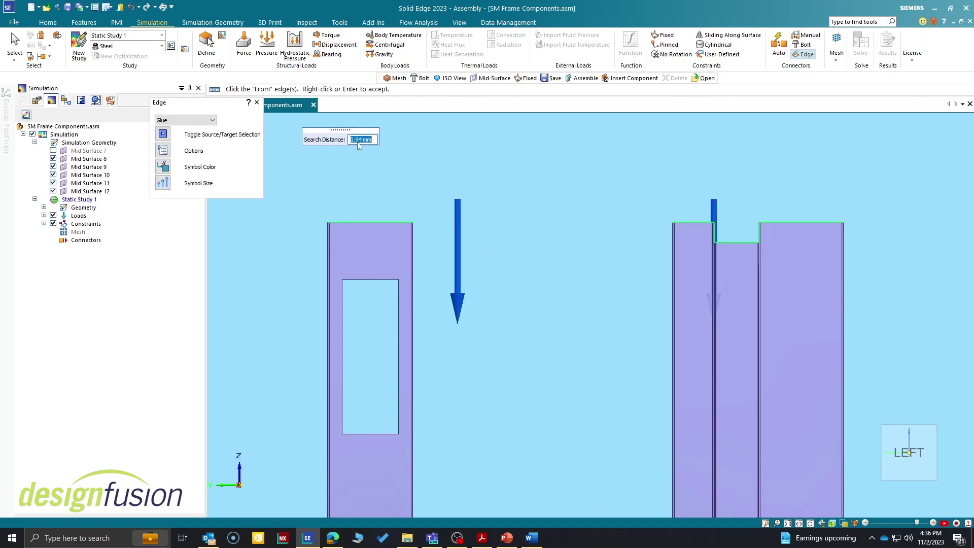
{"action": "key", "text": "Return"}
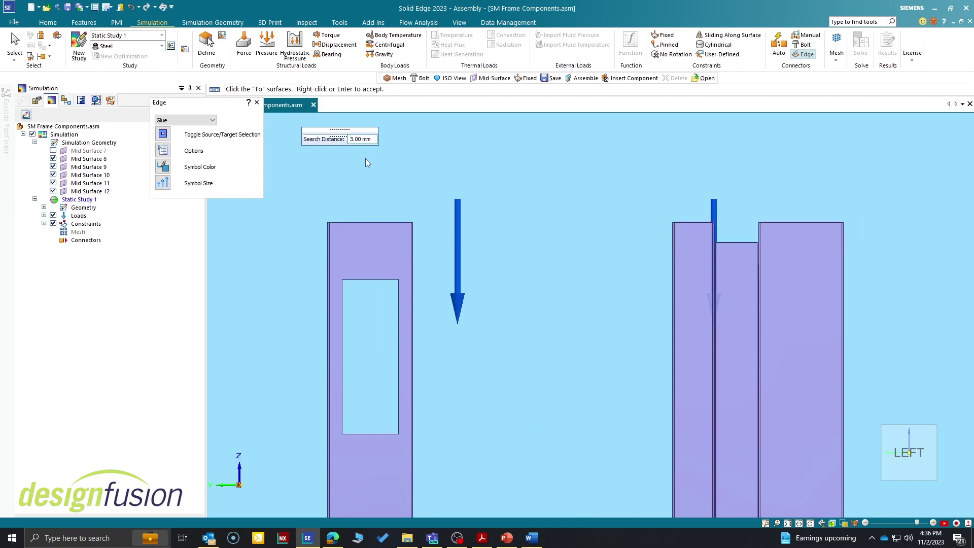
{"action": "left_click", "coordinate": [52, 150]}
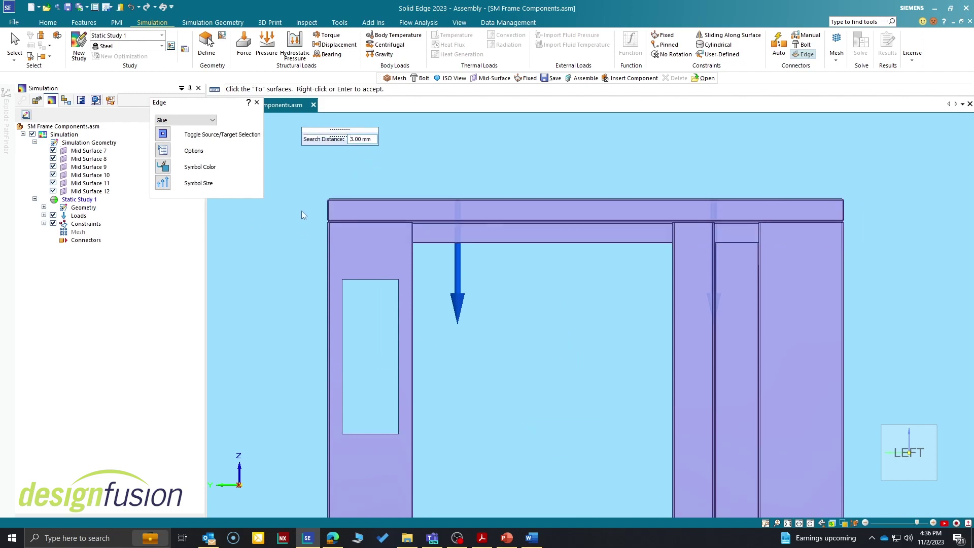
{"action": "left_click_drag", "start_coordinate": [314, 209], "coordinate": [855, 226]}
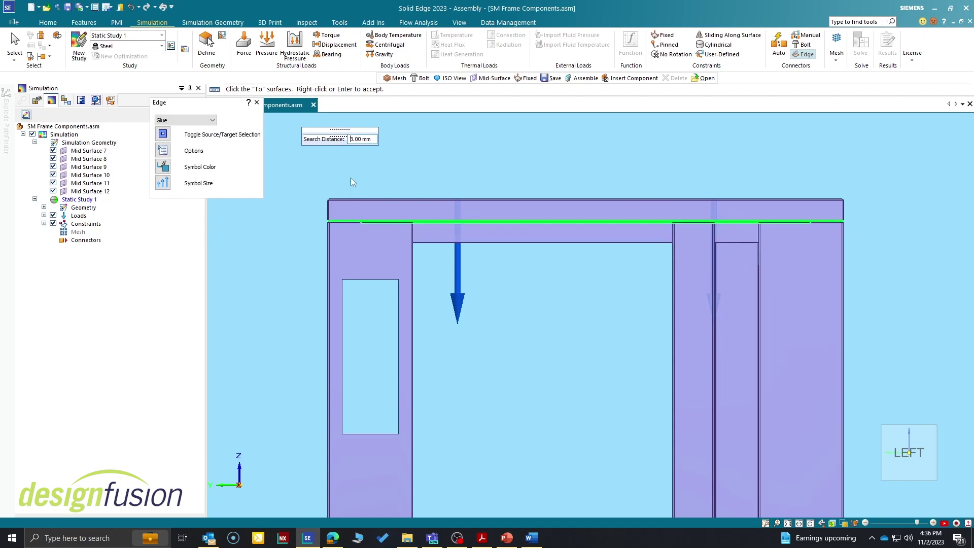
{"action": "right_click", "coordinate": [302, 172]}
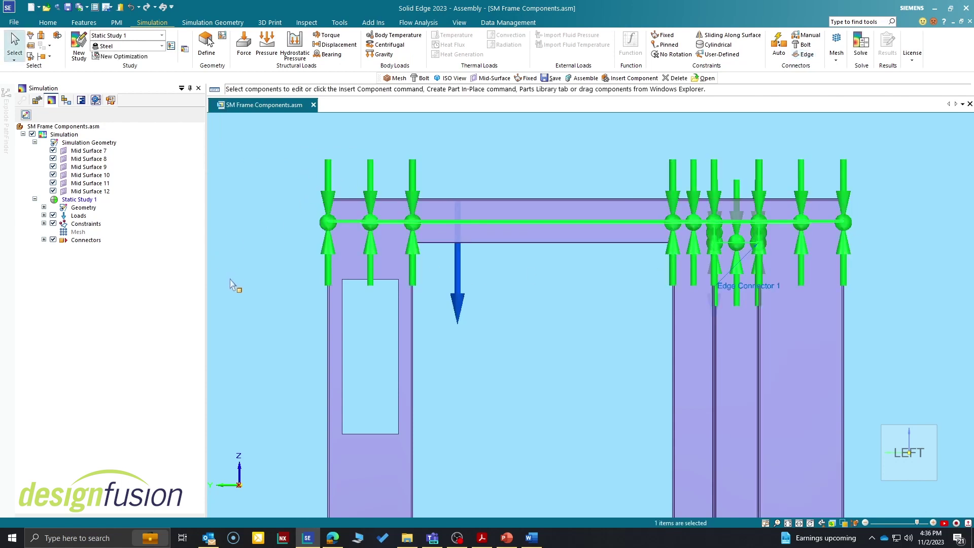
Rotate the view and fit the frame in a flat left view
{"action": "key", "text": "Left"}
{"action": "key", "text": "Left"}
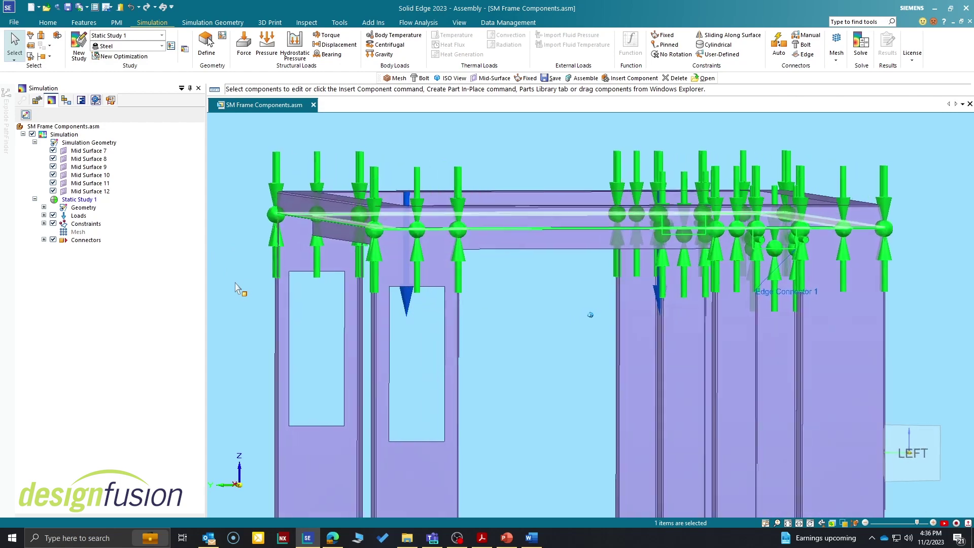
{"action": "key", "text": "Right"}
{"action": "key", "text": "Escape"}
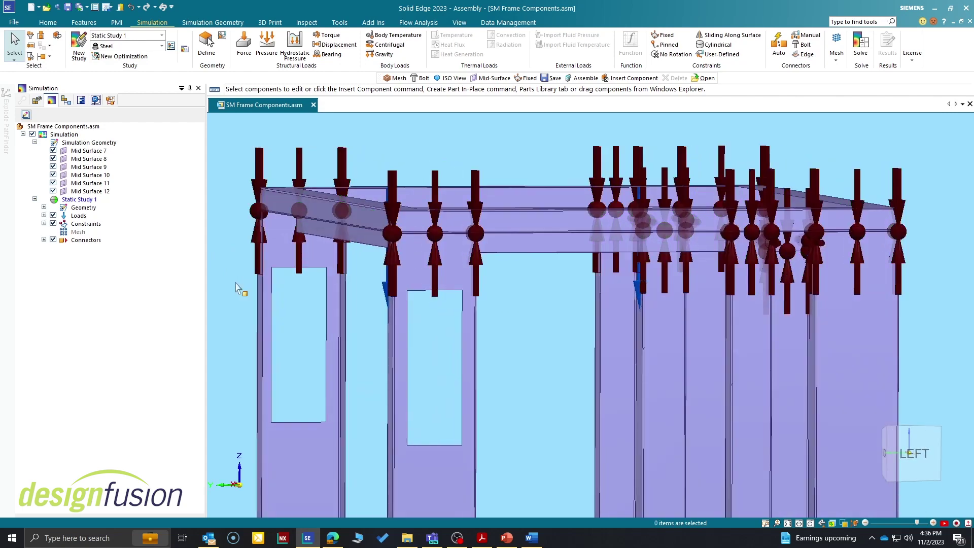
{"action": "left_click", "coordinate": [924, 450]}
Start an edge glue connector with Mid Surface 12 hidden and the uprights' bottom edges as source
{"action": "scroll", "coordinate": [702, 459], "scroll_direction": "up", "scroll_amount": 5}
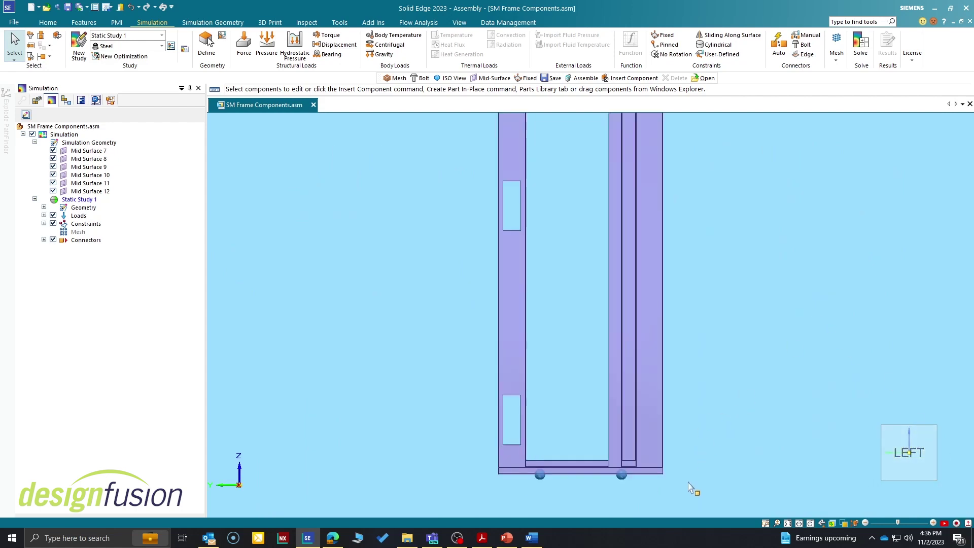
{"action": "scroll", "coordinate": [314, 495], "scroll_direction": "up", "scroll_amount": 4}
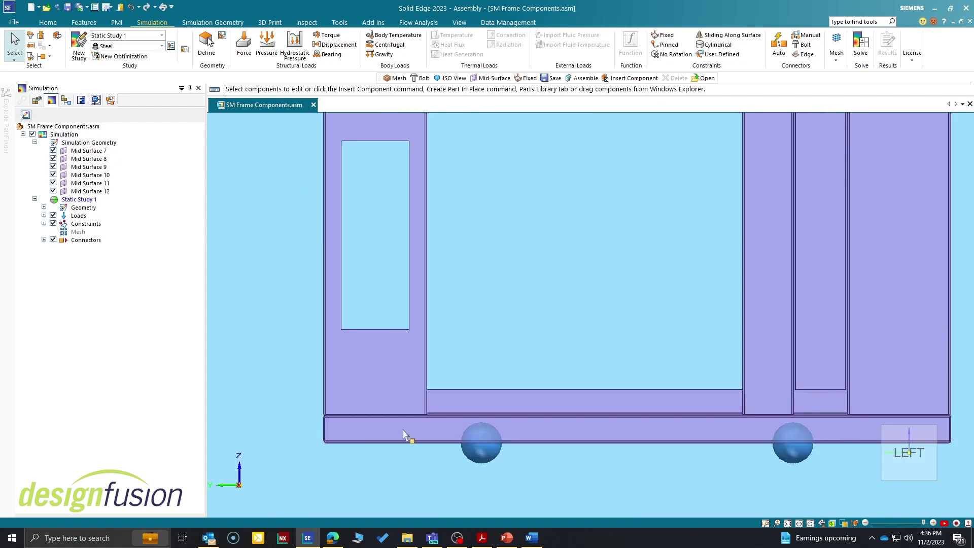
{"action": "left_click", "coordinate": [805, 53]}
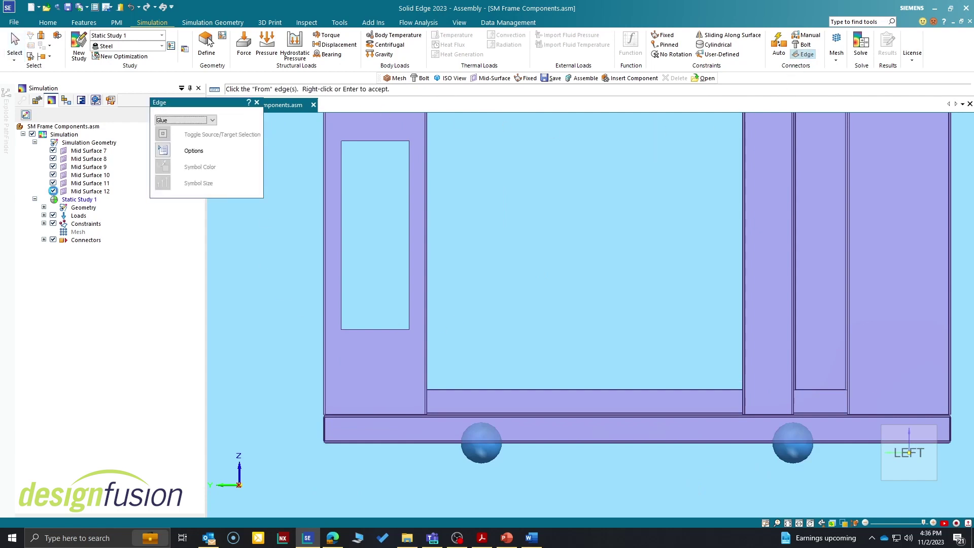
{"action": "left_click", "coordinate": [52, 192]}
{"action": "left_click_drag", "start_coordinate": [294, 447], "coordinate": [961, 380]}
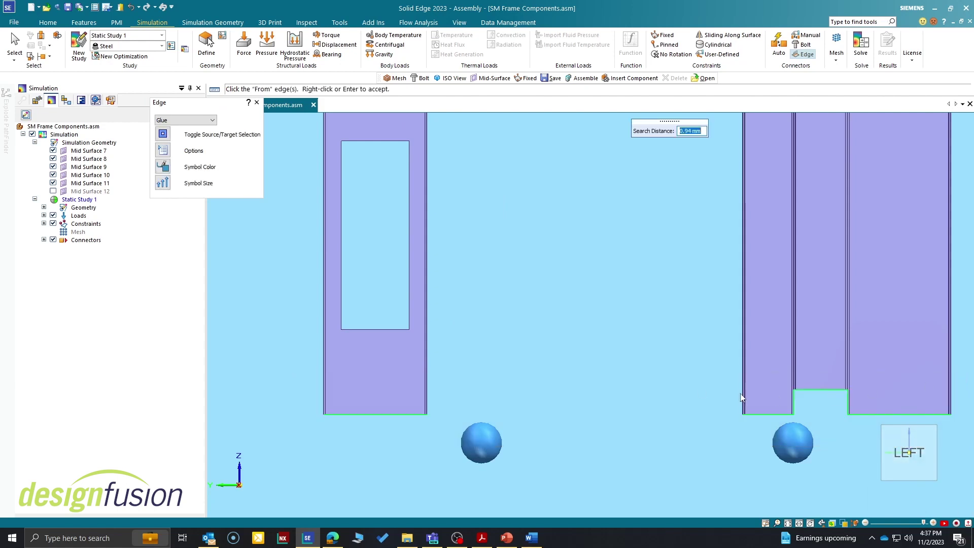
{"action": "right_click", "coordinate": [245, 320]}
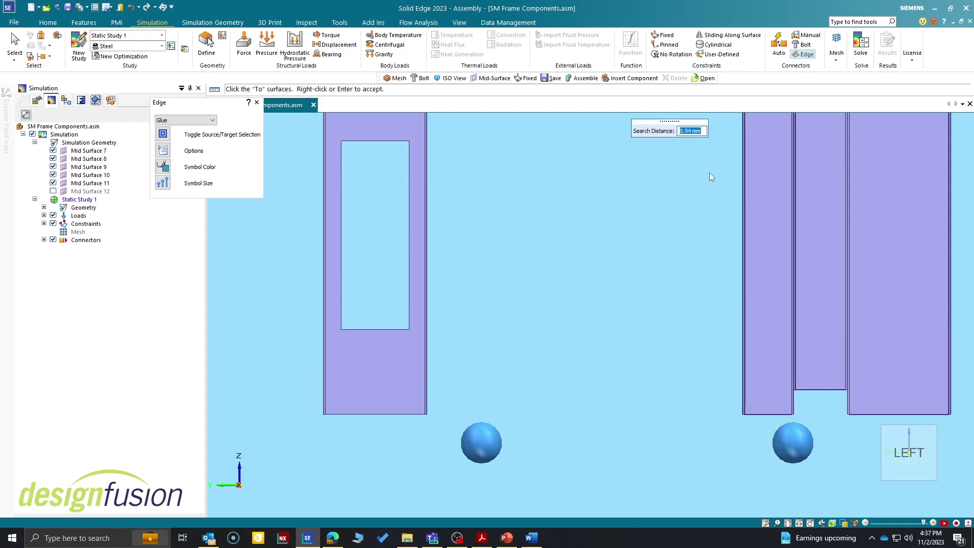
Set the connector's search distance to 3 mm
{"action": "left_click", "coordinate": [699, 132]}
{"action": "type", "text": "3"}
{"action": "key", "text": "ctrl+a"}
{"action": "type", "text": "3"}
{"action": "key", "text": "Return"}
Show Mid Surface 12 again and glue the edges to the bottom bar's face
{"action": "left_click", "coordinate": [53, 192]}
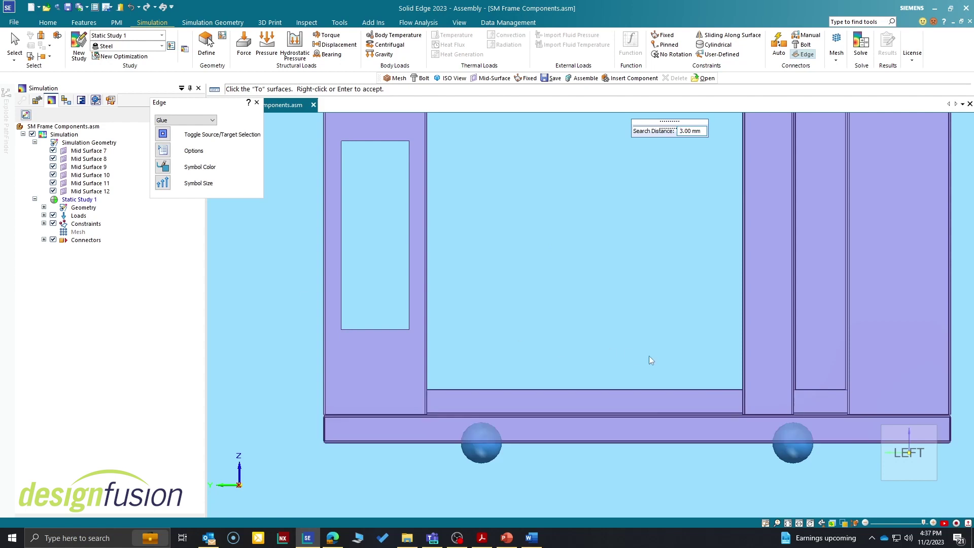
{"action": "scroll", "coordinate": [659, 362], "scroll_direction": "down", "scroll_amount": 2}
{"action": "scroll", "coordinate": [923, 403], "scroll_direction": "up", "scroll_amount": 2}
{"action": "scroll", "coordinate": [461, 438], "scroll_direction": "down", "scroll_amount": 1}
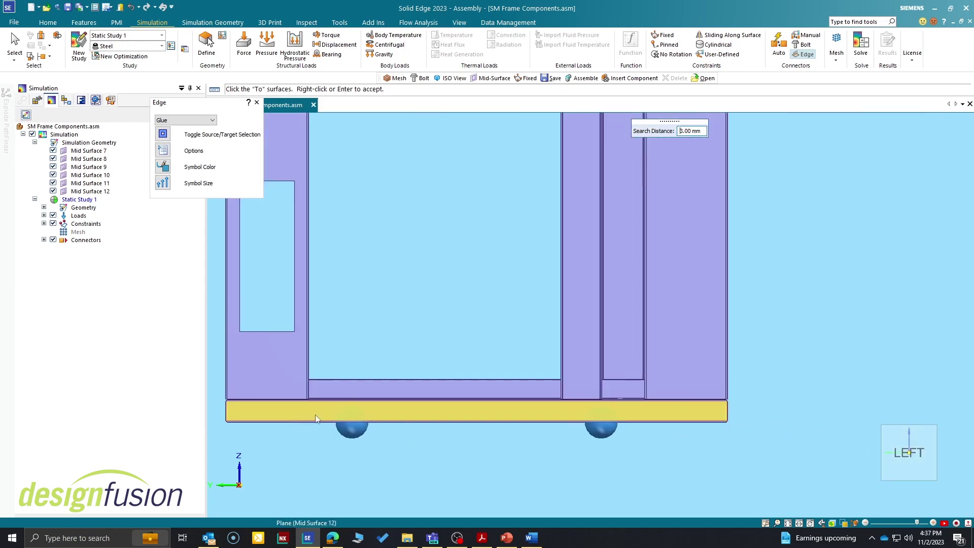
{"action": "scroll", "coordinate": [315, 415], "scroll_direction": "down", "scroll_amount": 1}
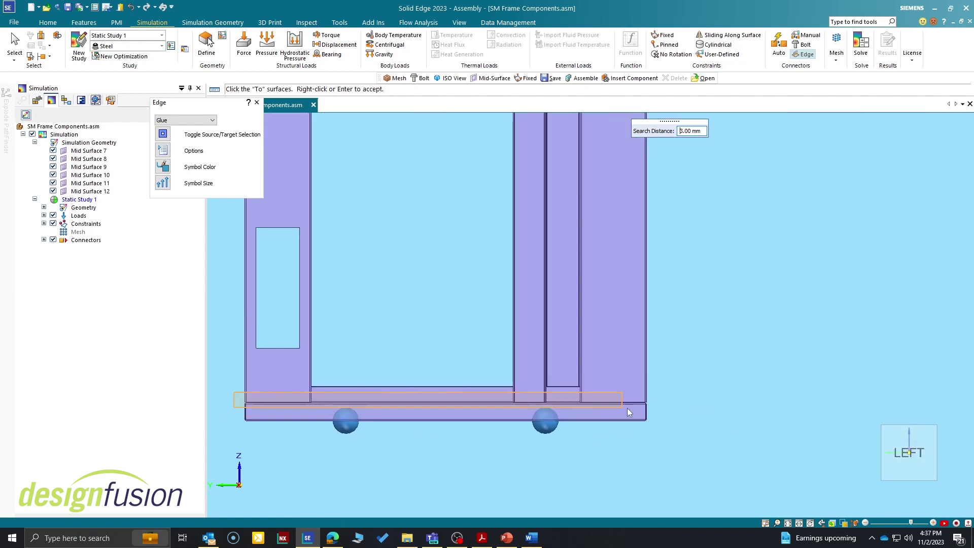
{"action": "left_click", "coordinate": [660, 410]}
{"action": "right_click", "coordinate": [771, 382]}
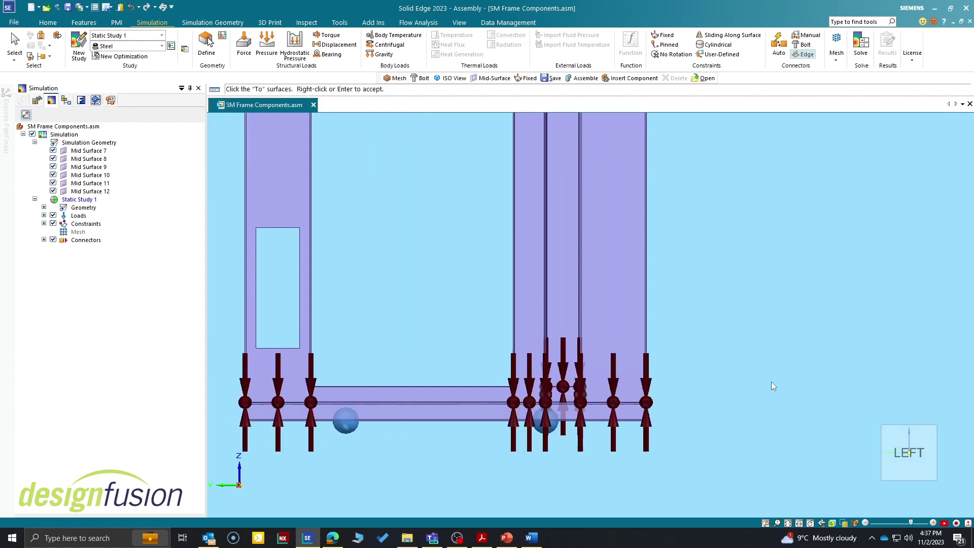
{"action": "left_click", "coordinate": [781, 389]}
{"action": "scroll", "coordinate": [781, 389], "scroll_direction": "down", "scroll_amount": 1}
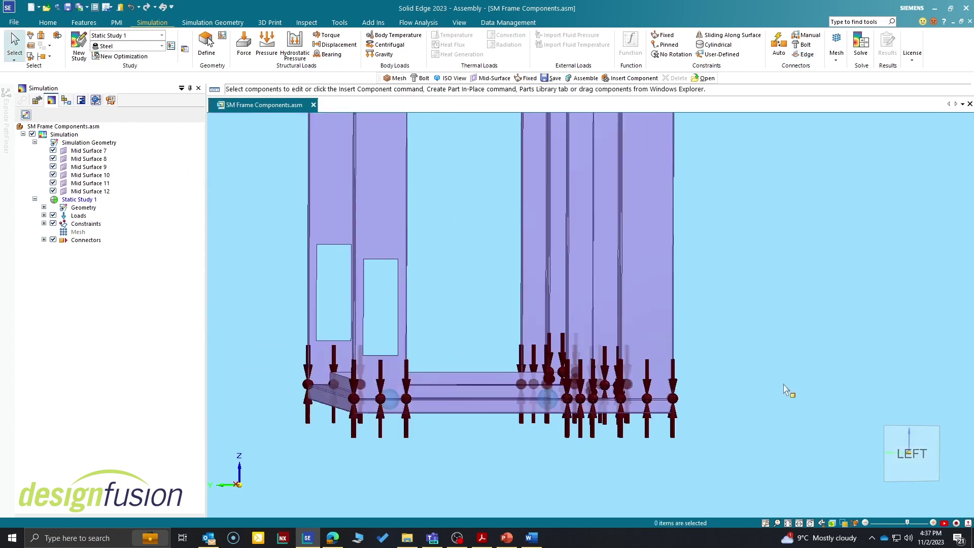
{"action": "scroll", "coordinate": [784, 390], "scroll_direction": "down", "scroll_amount": 1}
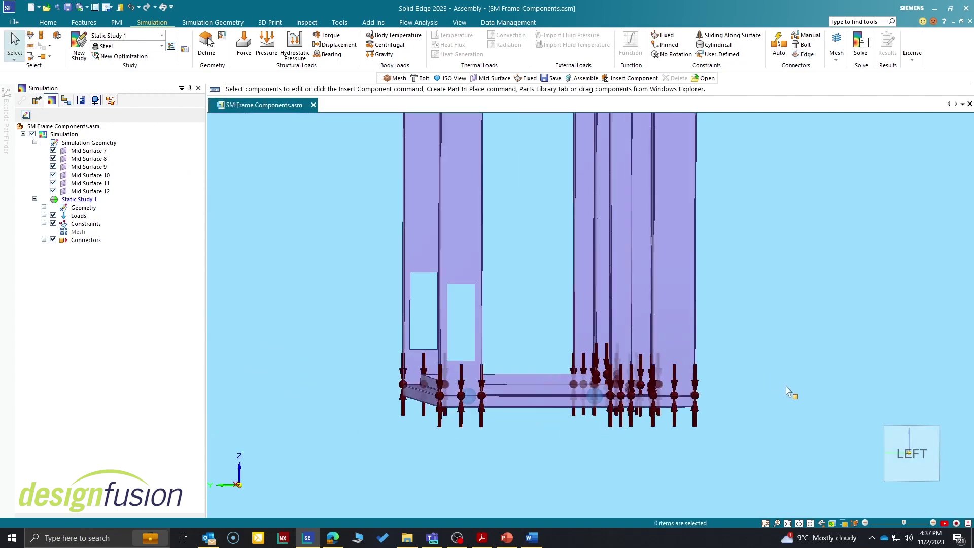
Return to the home view, expand Force 1 and Fixed 1, and start meshing Static Study 1
{"action": "left_click", "coordinate": [872, 497]}
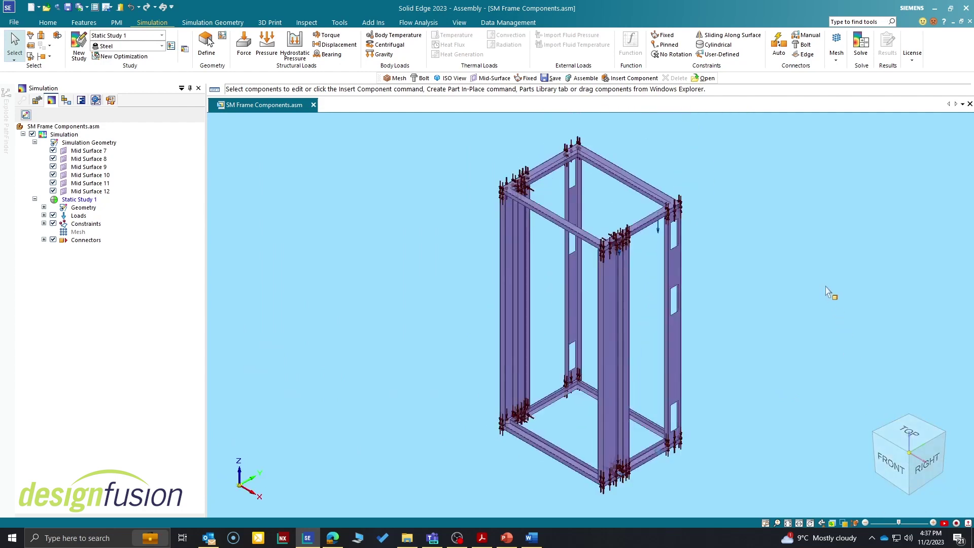
{"action": "left_click", "coordinate": [44, 215]}
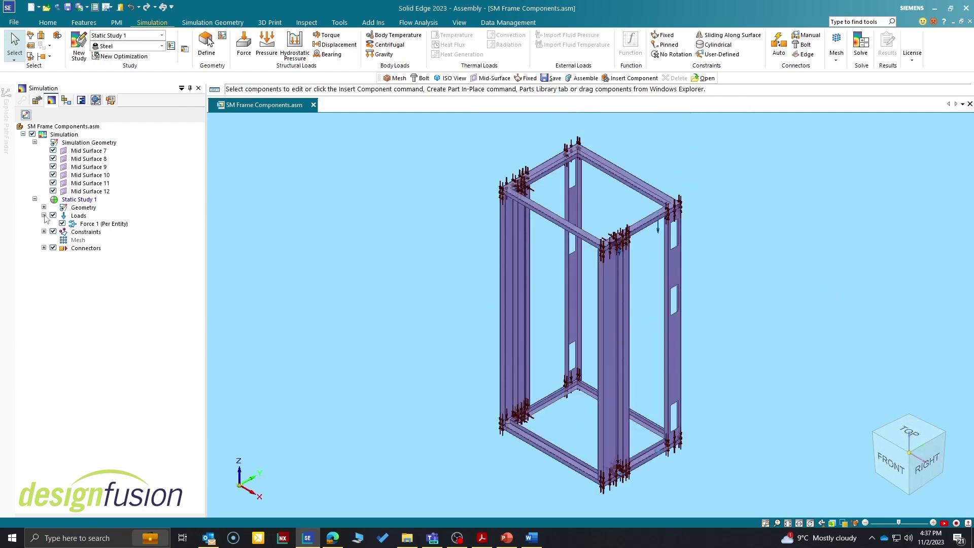
{"action": "left_click", "coordinate": [43, 232]}
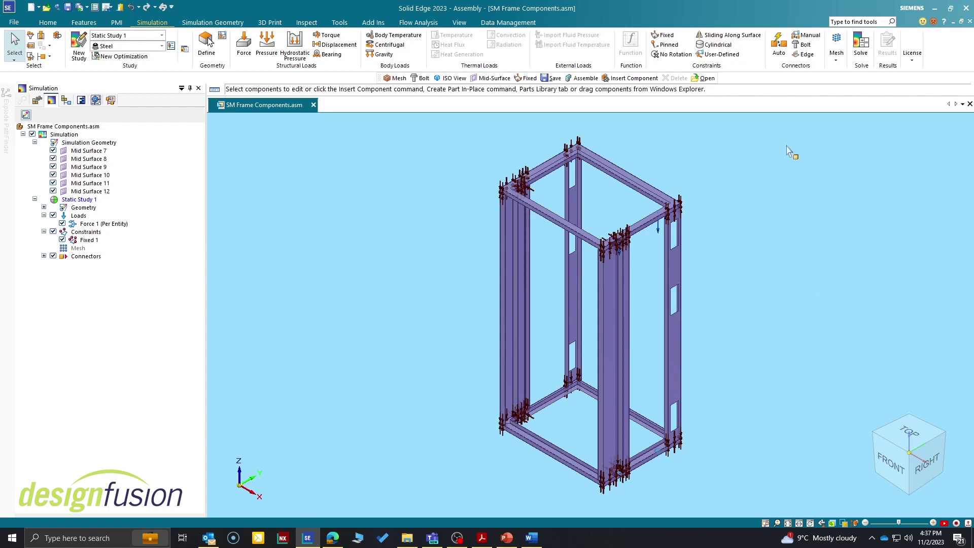
{"action": "left_click", "coordinate": [835, 60]}
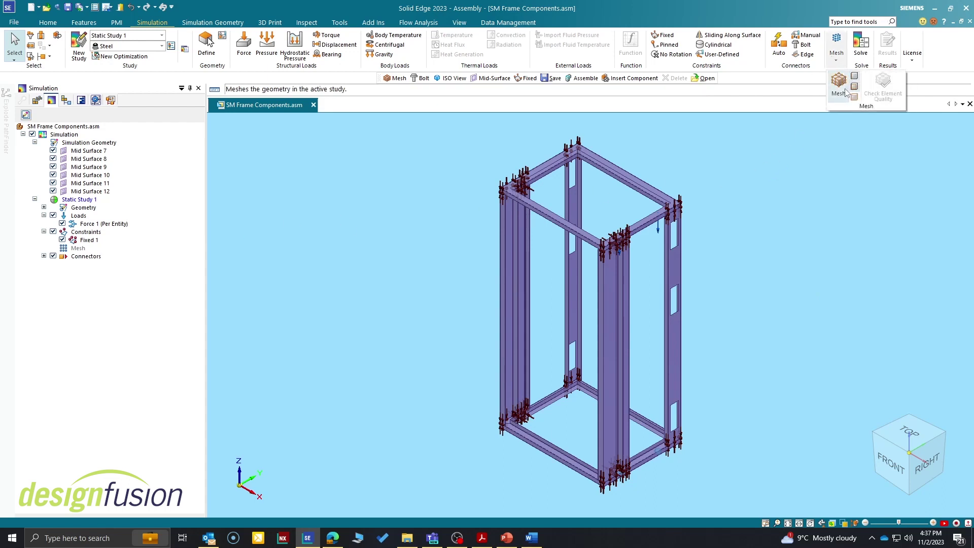
{"action": "left_click", "coordinate": [837, 82]}
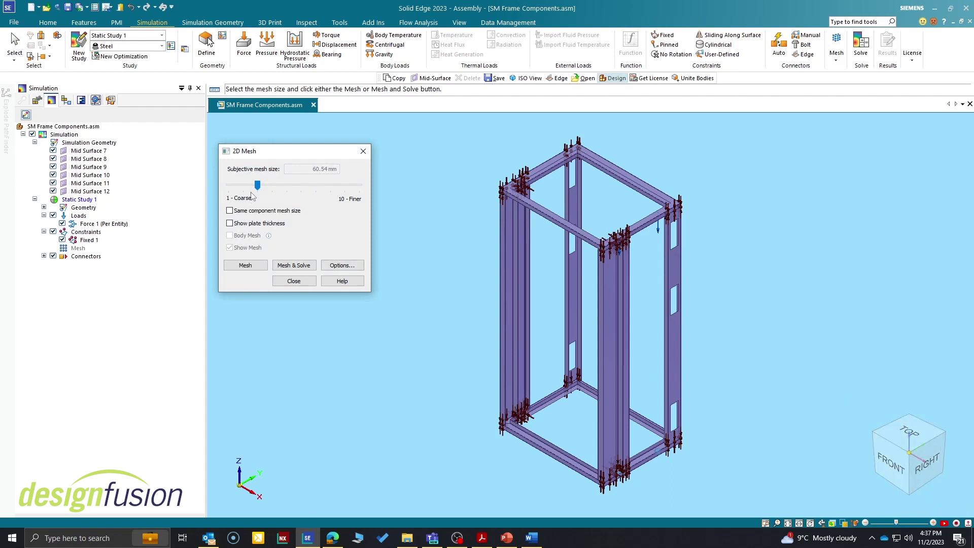
Mesh and solve at the default size, then read and dismiss the Nastran error
{"action": "left_click", "coordinate": [294, 265]}
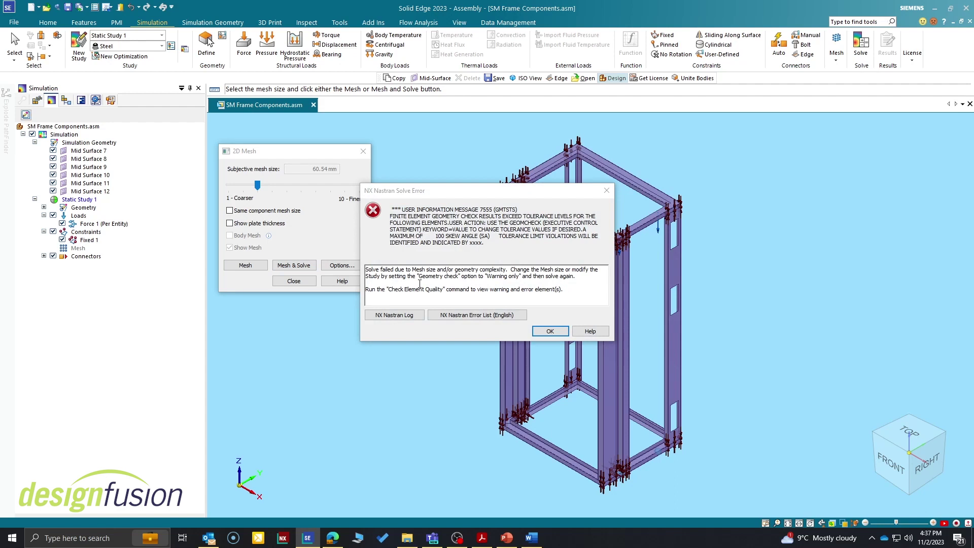
{"action": "left_click_drag", "start_coordinate": [411, 274], "coordinate": [504, 273]}
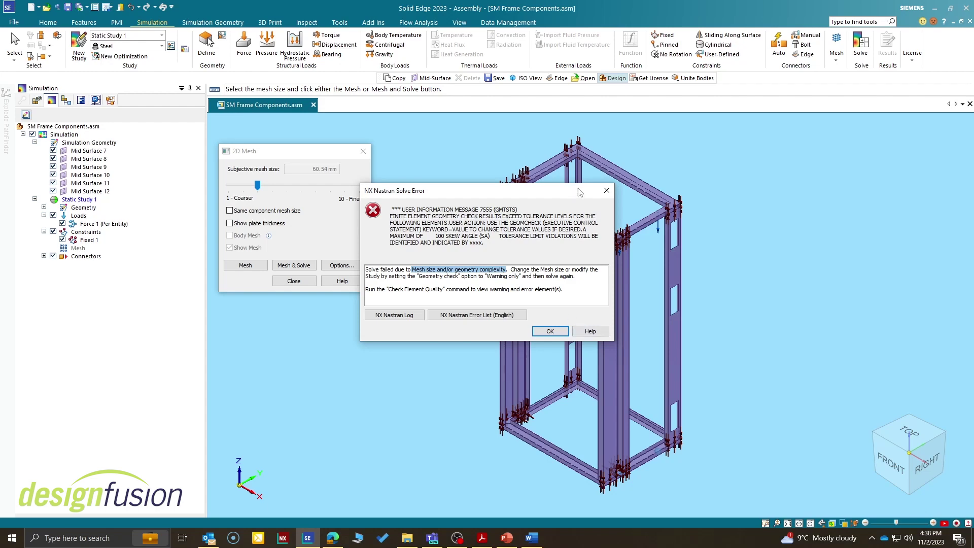
{"action": "left_click", "coordinate": [606, 190]}
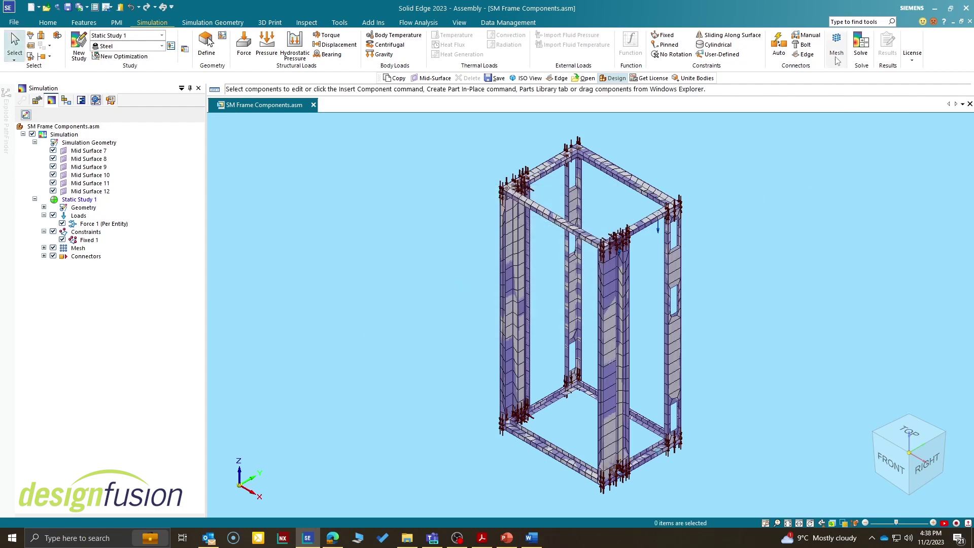
Re-mesh at a finer 21.19 mm element size and solve to get von Mises stress results
{"action": "left_click", "coordinate": [836, 41]}
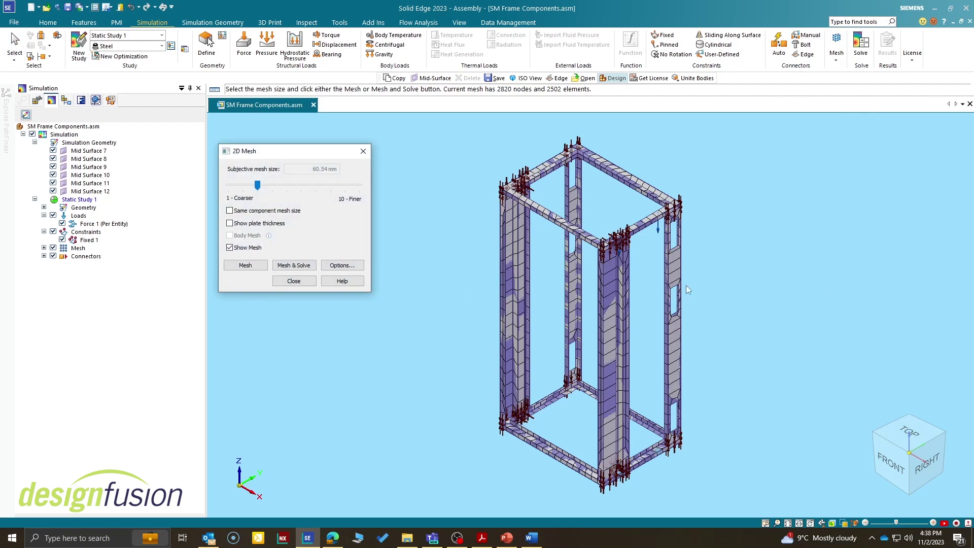
{"action": "left_click_drag", "start_coordinate": [258, 186], "coordinate": [345, 197]}
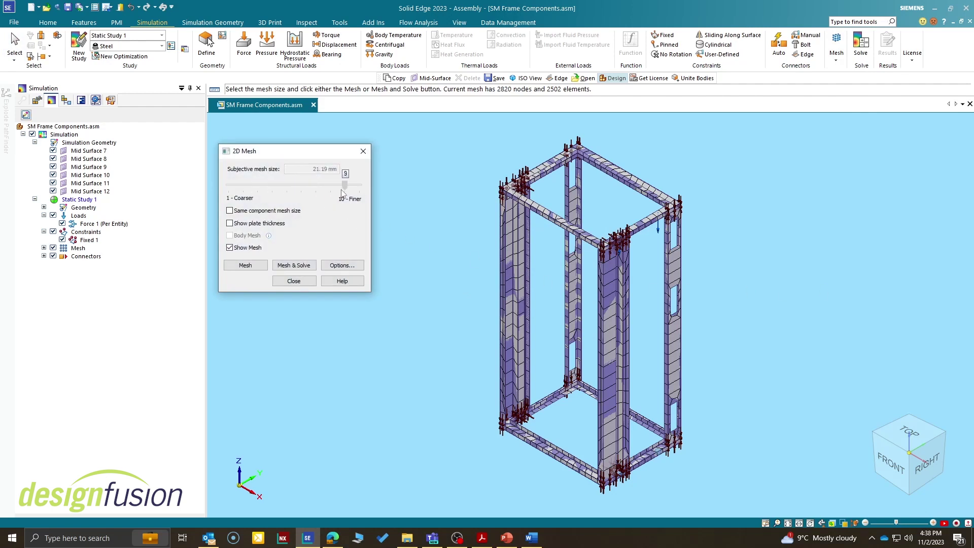
{"action": "left_click", "coordinate": [293, 265]}
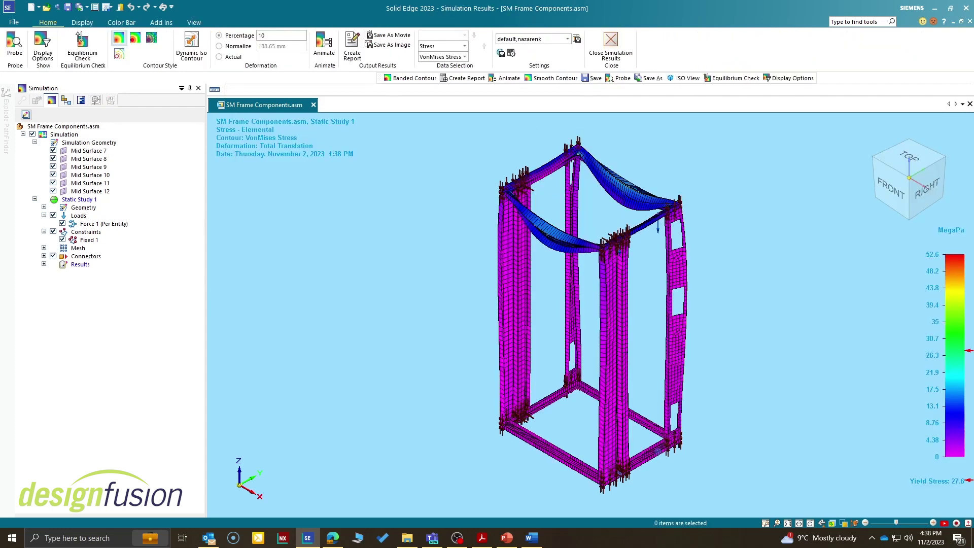
Inspect the frame's von Mises stress contour, close the results, and bring up Static Study 1's actions
{"action": "middle_click_drag", "start_coordinate": [741, 493], "coordinate": [842, 491]}
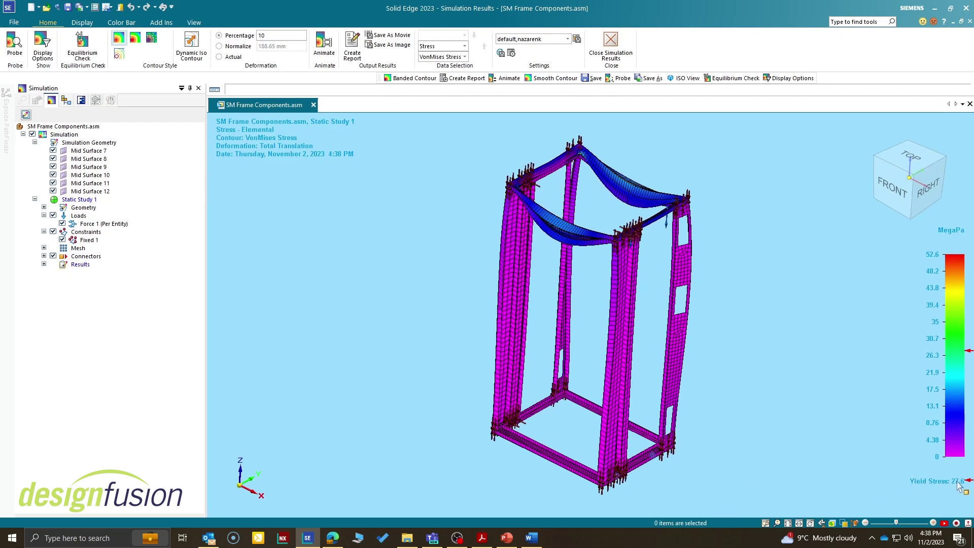
{"action": "mouse_move", "coordinate": [940, 238]}
{"action": "left_click", "coordinate": [611, 47]}
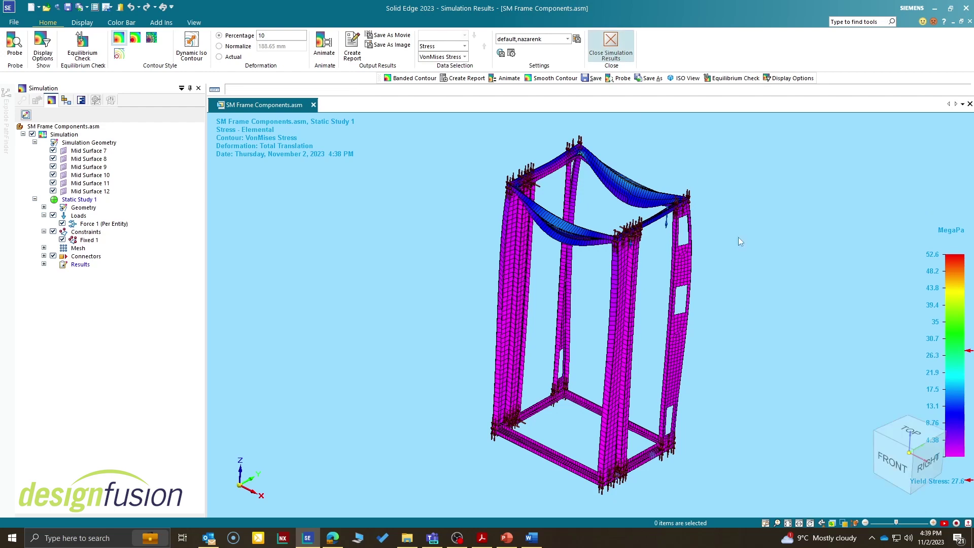
{"action": "right_click", "coordinate": [79, 199]}
Copy Static Study 1 and paste it under Simulation, including the mesh, as Static Study 2
{"action": "left_click", "coordinate": [103, 216]}
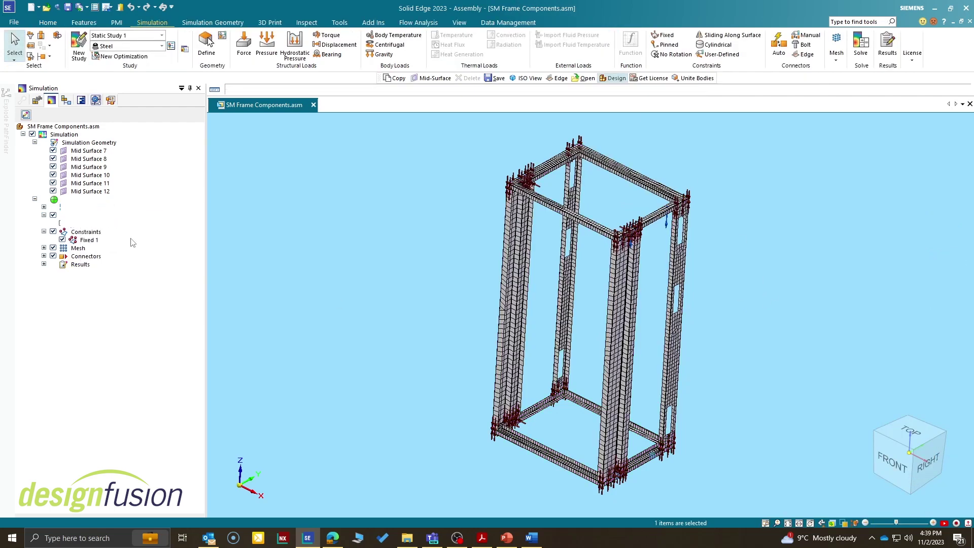
{"action": "right_click", "coordinate": [71, 135]}
{"action": "left_click", "coordinate": [91, 142]}
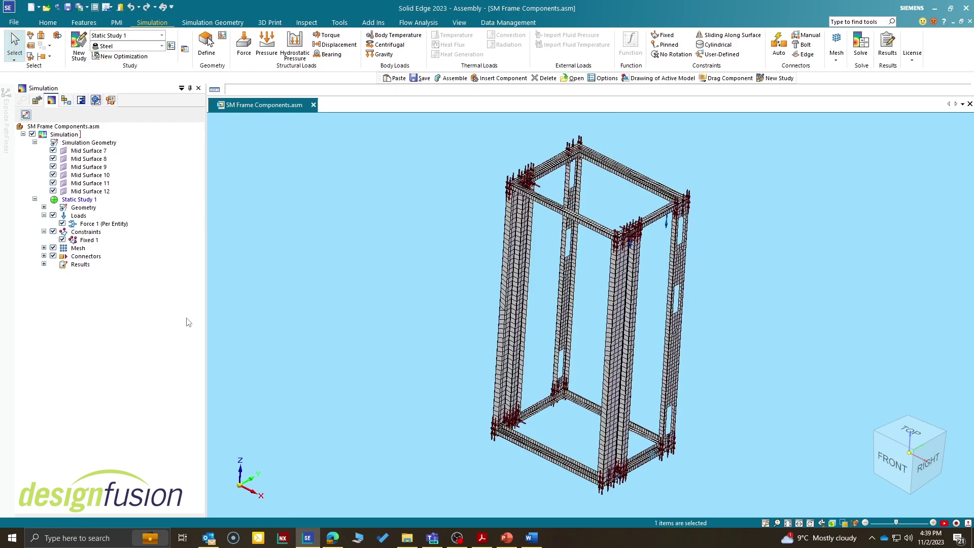
{"action": "left_click", "coordinate": [499, 293]}
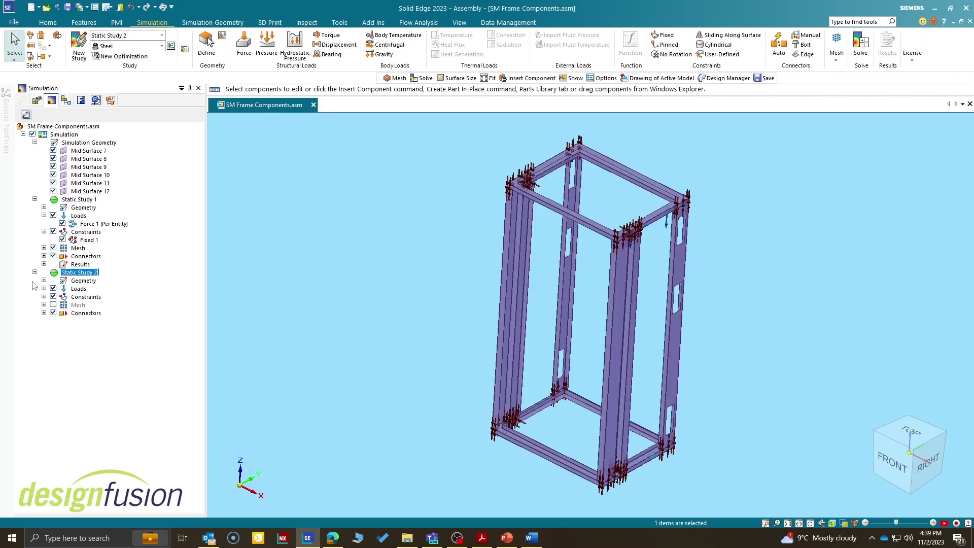
Override Mid Surface 7's thickness in Static Study 2 with 2 mm instead of the sheet-metal value
{"action": "left_click", "coordinate": [35, 285]}
{"action": "left_click", "coordinate": [44, 280]}
{"action": "left_click", "coordinate": [43, 336]}
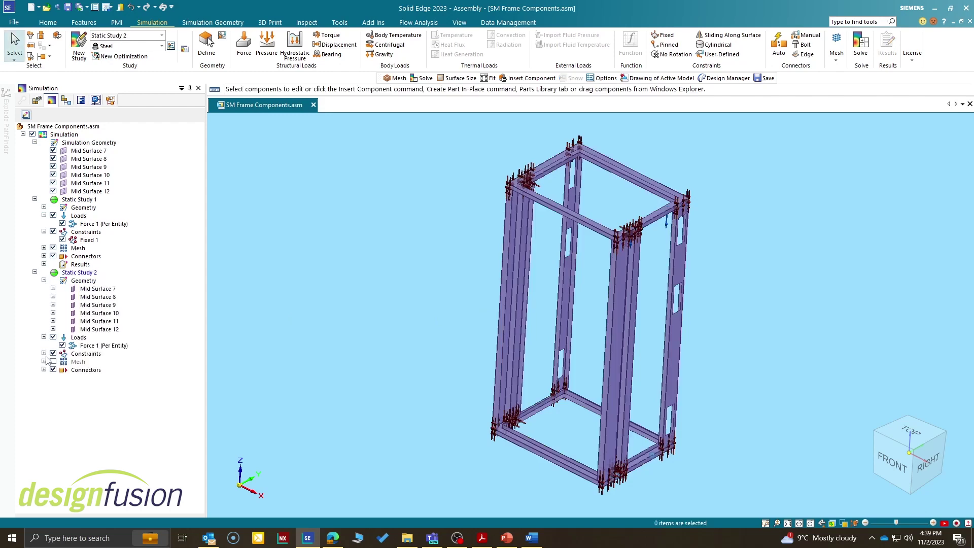
{"action": "left_click", "coordinate": [43, 353]}
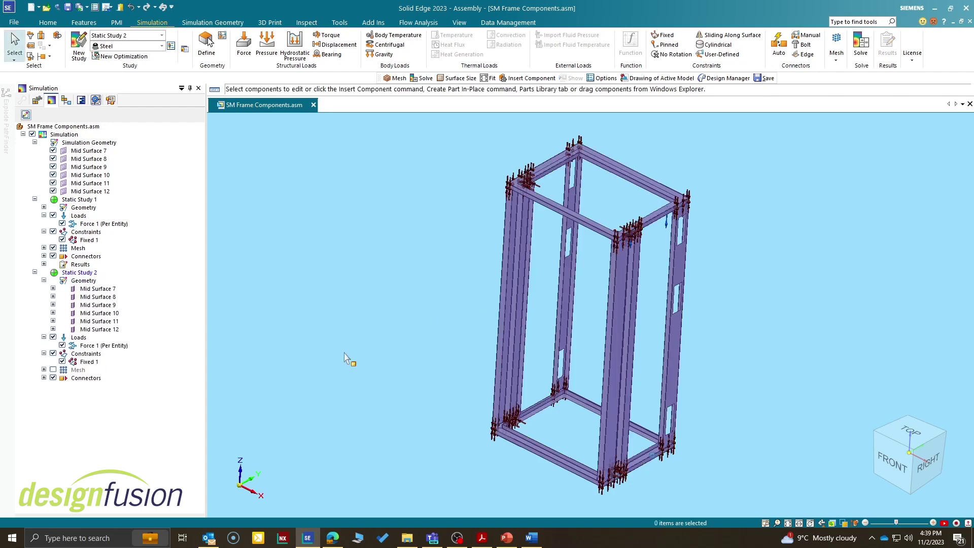
{"action": "left_click", "coordinate": [98, 289]}
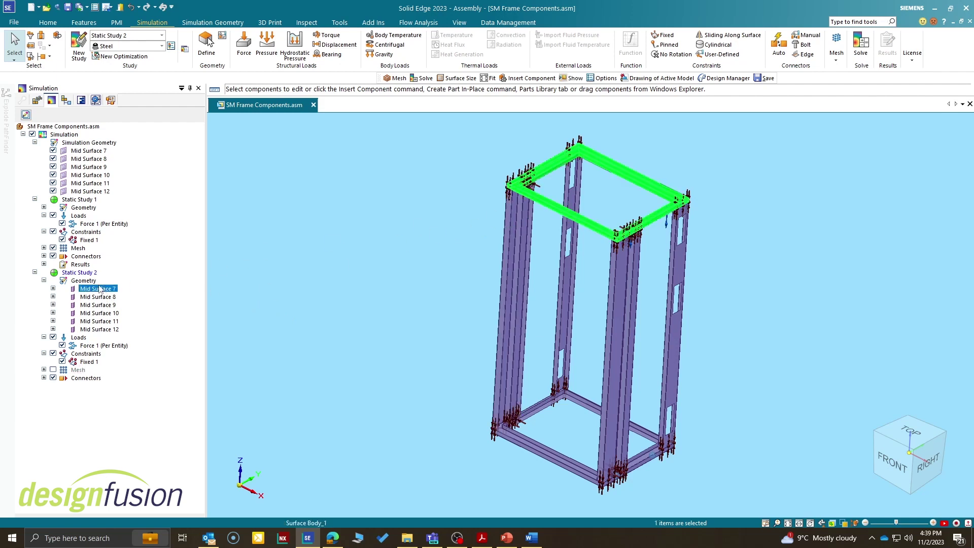
{"action": "left_click", "coordinate": [52, 288]}
{"action": "double_click", "coordinate": [96, 304]}
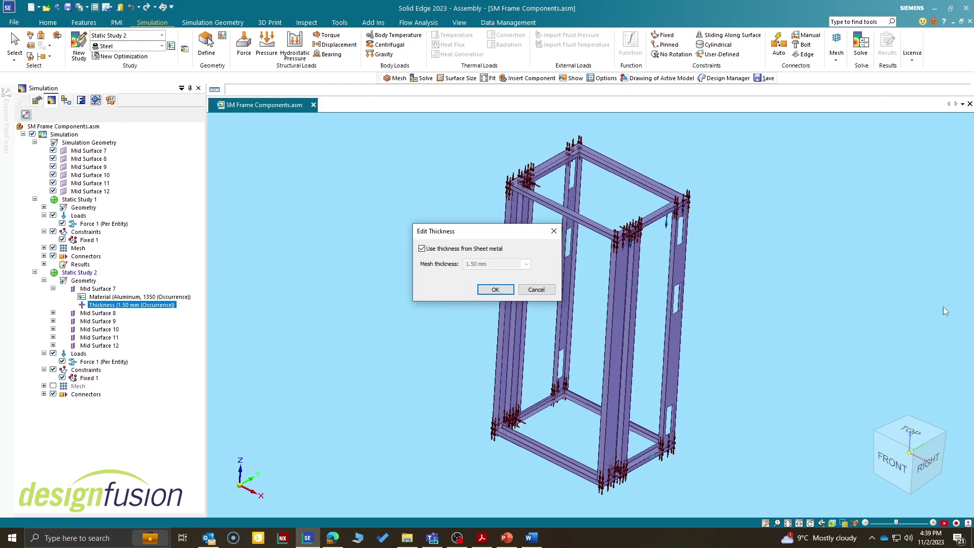
{"action": "left_click", "coordinate": [439, 250]}
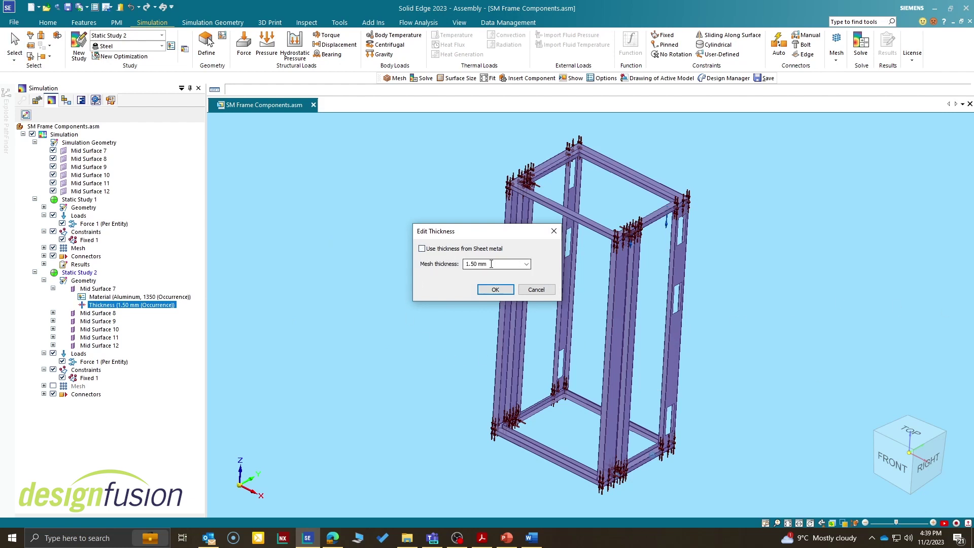
{"action": "type", "text": "2"}
{"action": "key", "text": "Return"}
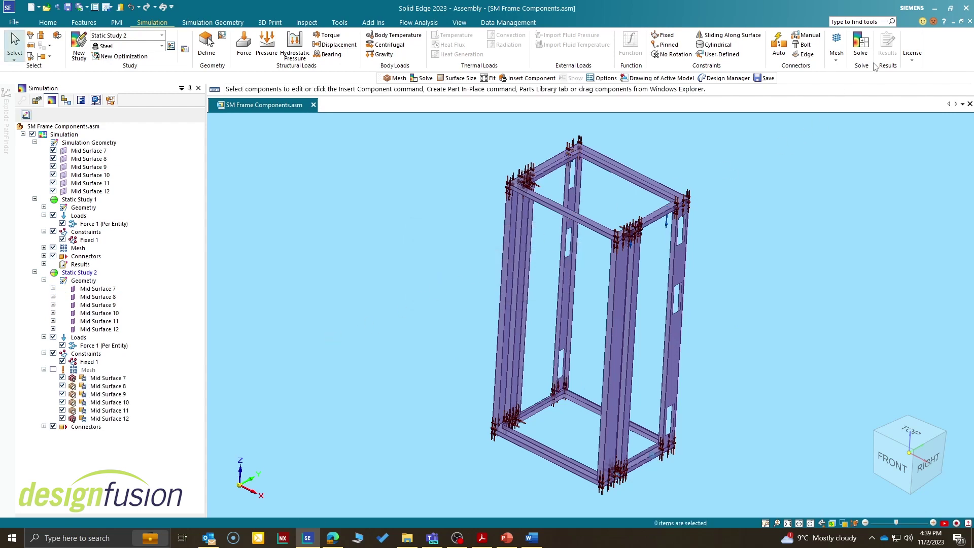
Mesh and solve Static Study 2, review its 9.51 MPa peak stress, and close the results
{"action": "left_click", "coordinate": [836, 48]}
{"action": "left_click", "coordinate": [838, 79]}
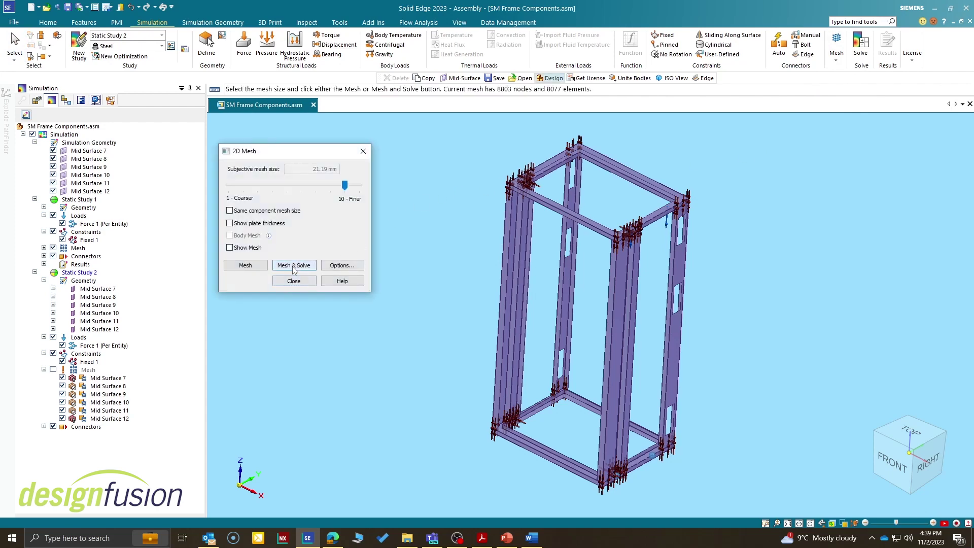
{"action": "left_click", "coordinate": [294, 265]}
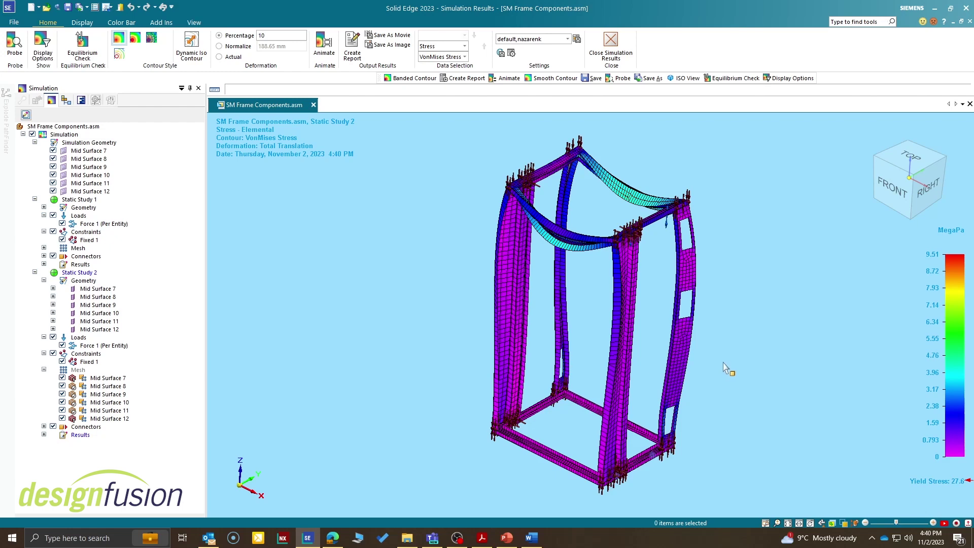
{"action": "left_click", "coordinate": [611, 43]}
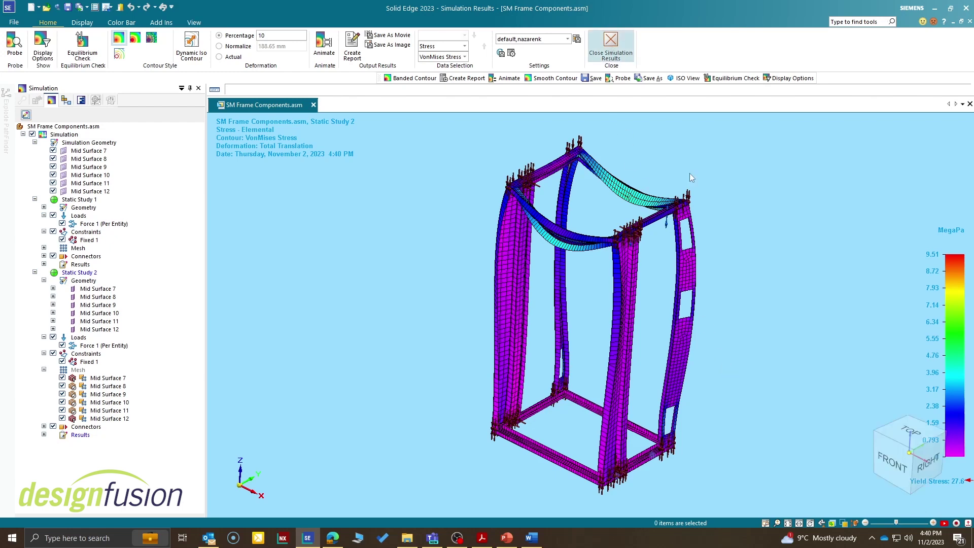
Delete Static Study 2 from the Simulation pane and confirm the deletion
{"action": "left_click", "coordinate": [78, 273]}
{"action": "right_click", "coordinate": [87, 276]}
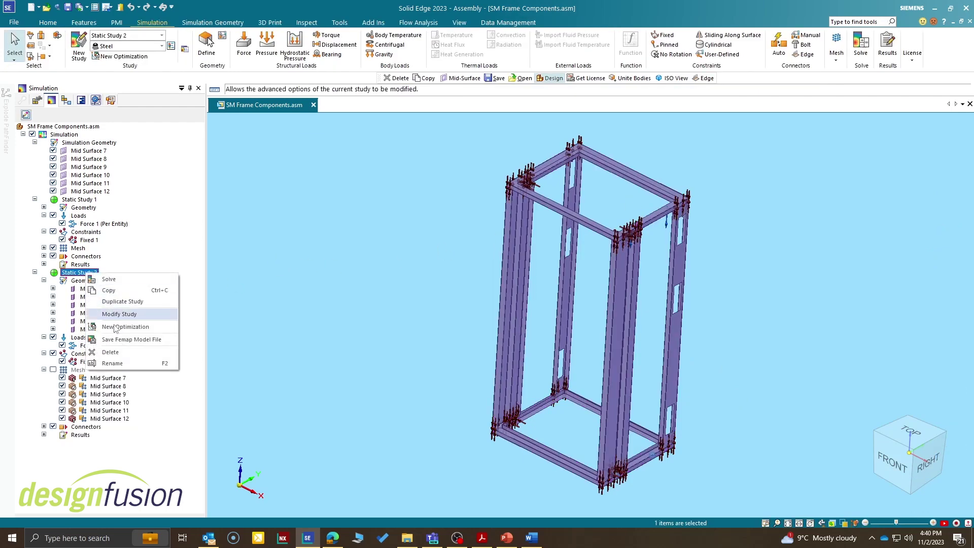
{"action": "left_click", "coordinate": [110, 352]}
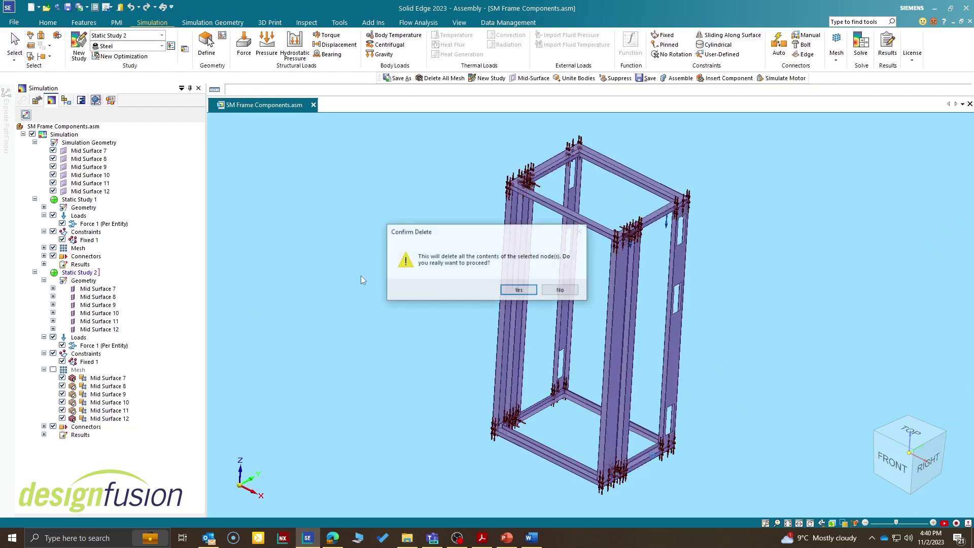
{"action": "left_click", "coordinate": [527, 293]}
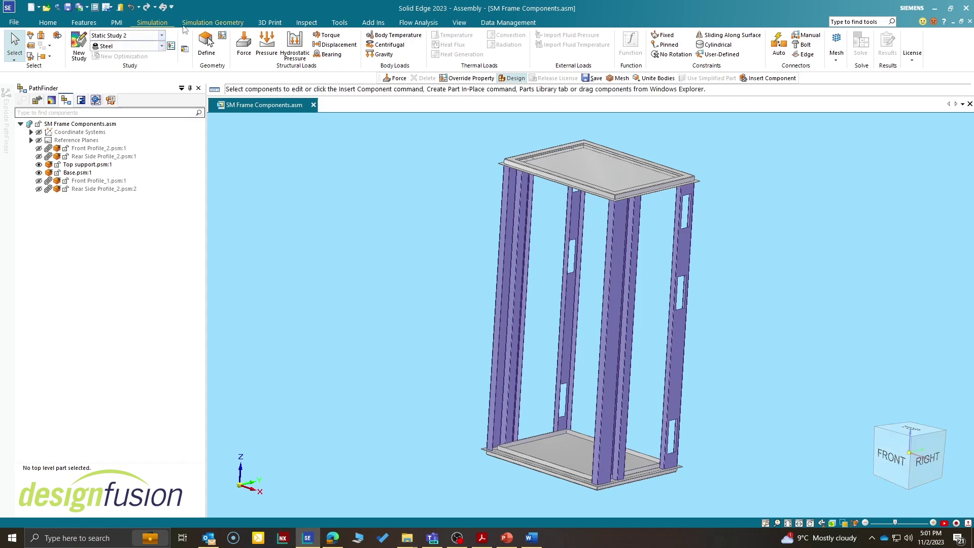
Add Mid Surface 24 and 25 from the Top support and Base plates, then show the study tree
{"action": "left_click", "coordinate": [192, 24]}
{"action": "left_click", "coordinate": [105, 45]}
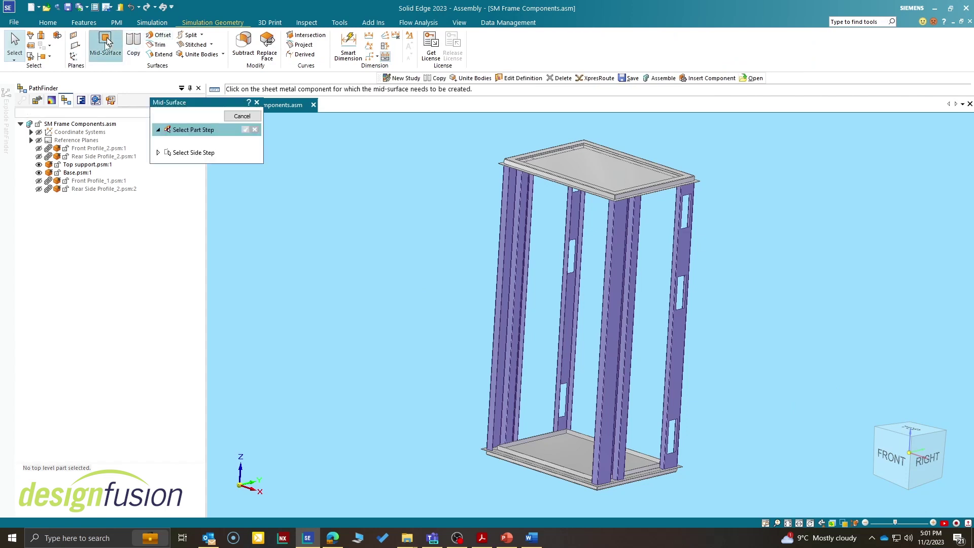
{"action": "left_click", "coordinate": [596, 170]}
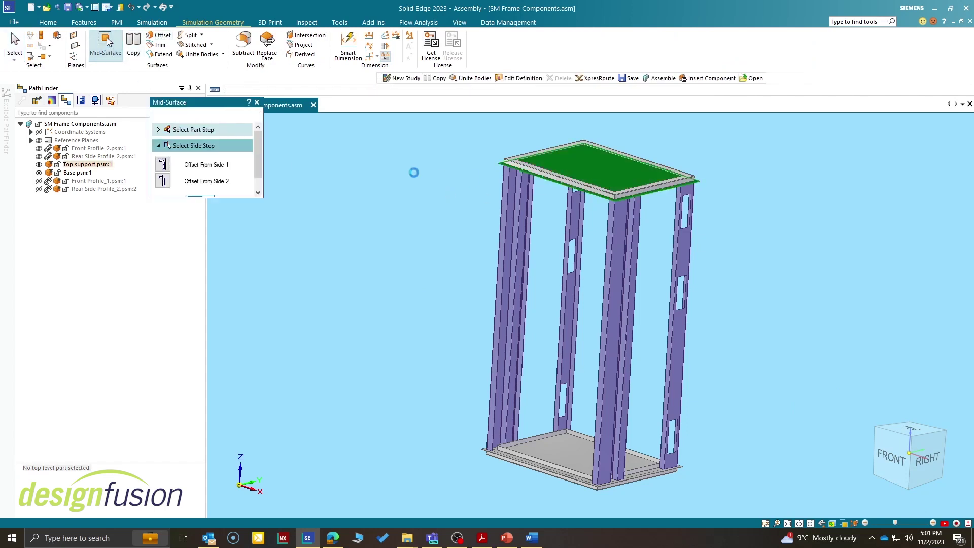
{"action": "key", "text": "Return"}
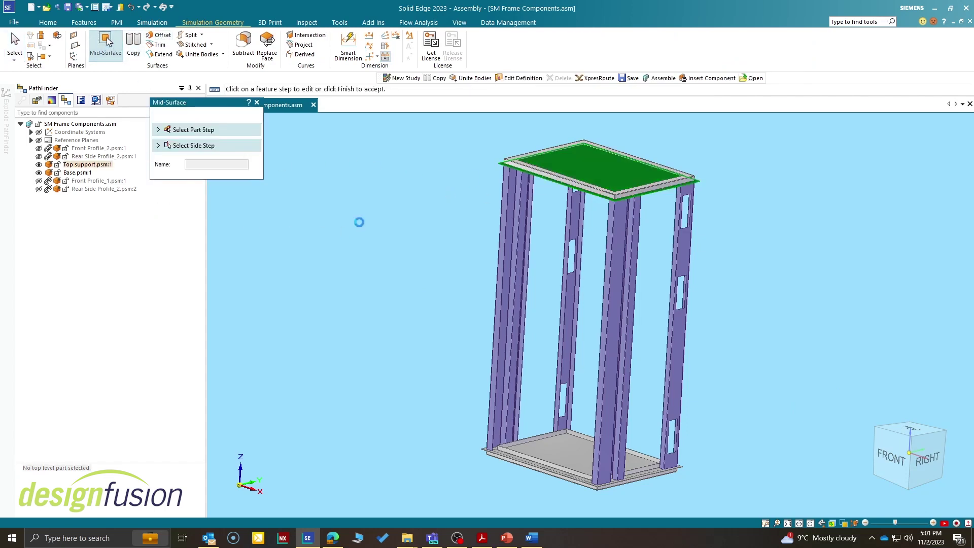
{"action": "left_click", "coordinate": [572, 464]}
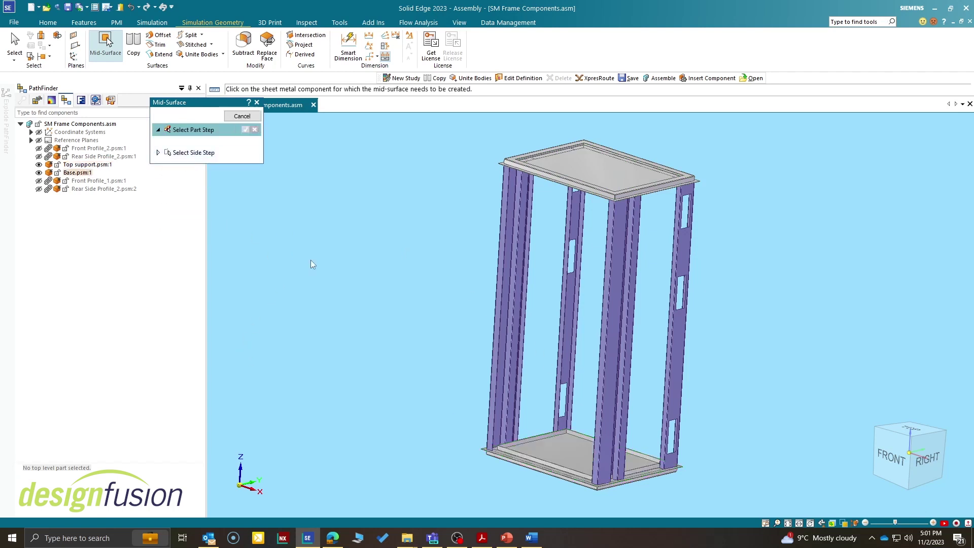
{"action": "left_click", "coordinate": [245, 114]}
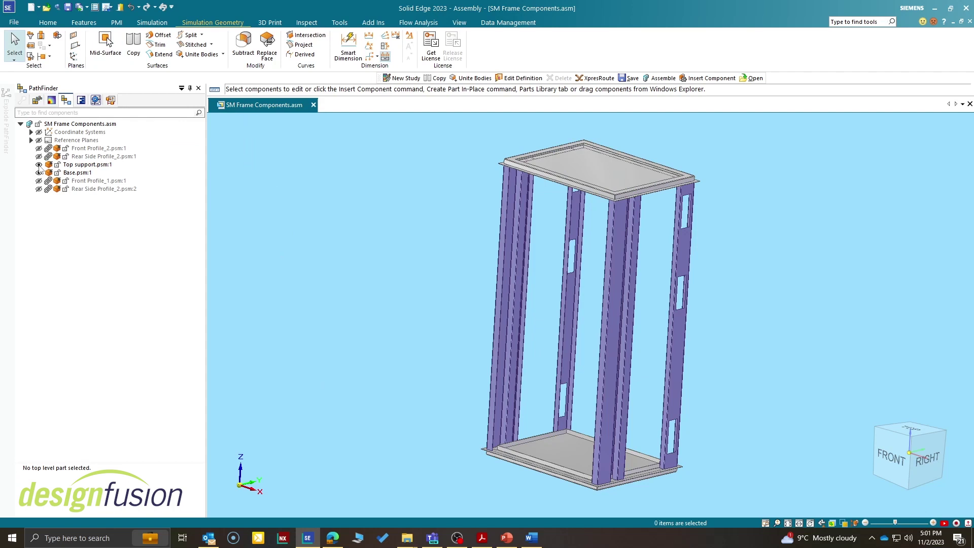
{"action": "left_click", "coordinate": [80, 101]}
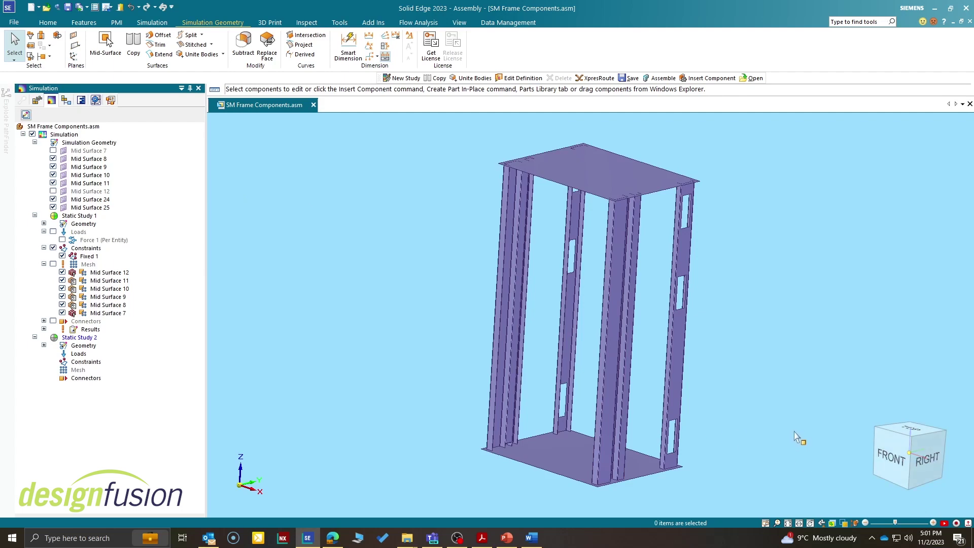
{"action": "middle_click_drag", "start_coordinate": [797, 437], "coordinate": [802, 434]}
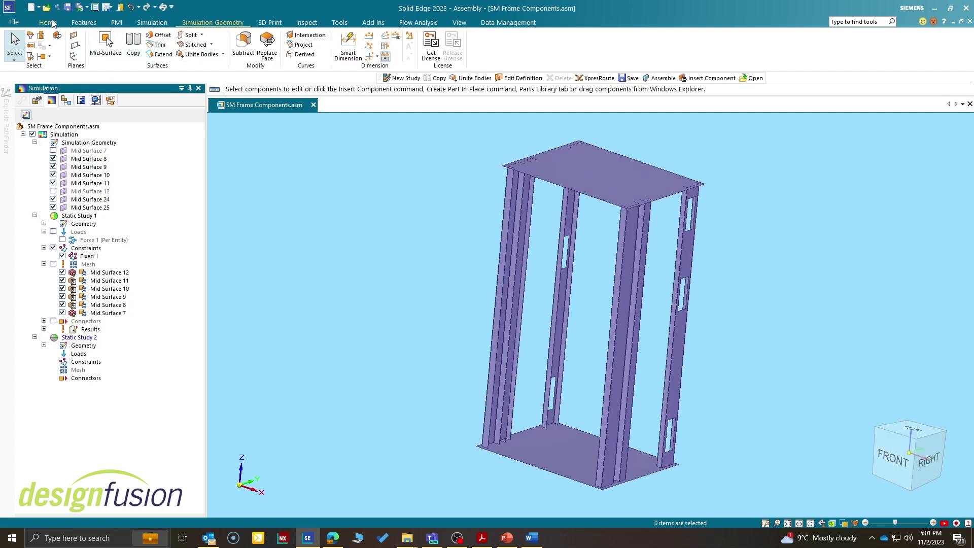
Create Static Study 3 with the default study settings and geometry
{"action": "left_click", "coordinate": [151, 23]}
{"action": "left_click", "coordinate": [93, 49]}
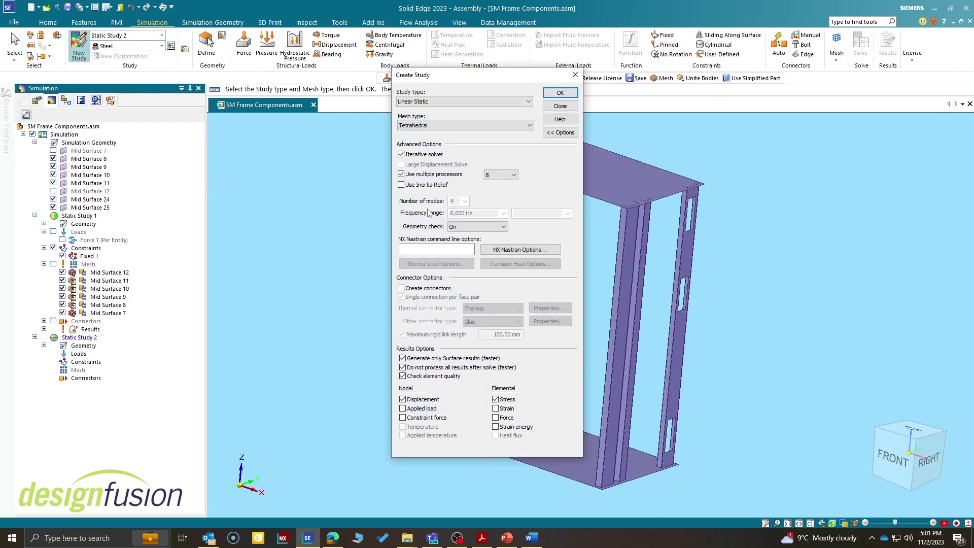
{"action": "left_click", "coordinate": [554, 94]}
{"action": "left_click", "coordinate": [225, 158]}
Apply a force to the top plate's face and fix the frame's bottom face
{"action": "left_click", "coordinate": [244, 50]}
{"action": "left_click", "coordinate": [583, 175]}
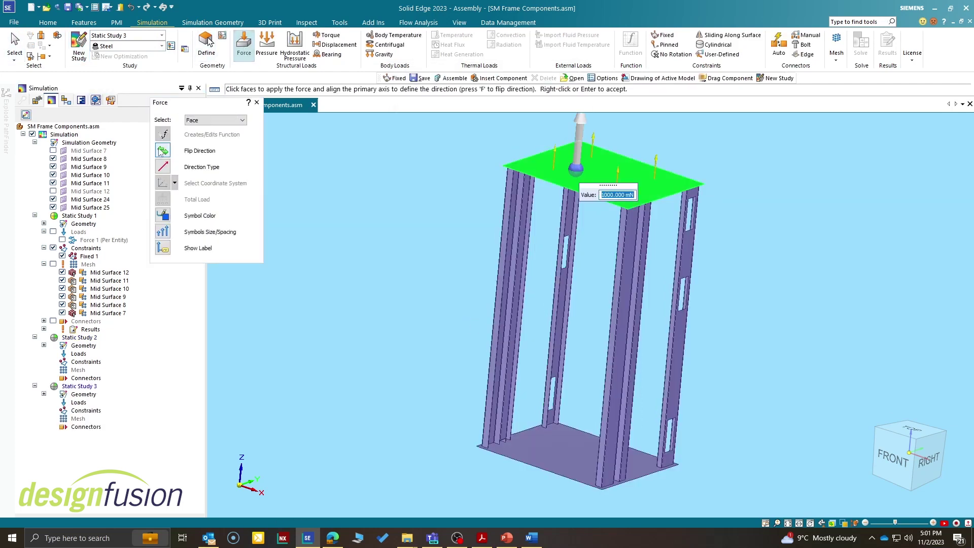
{"action": "key", "text": "Return"}
{"action": "left_click", "coordinate": [667, 35]}
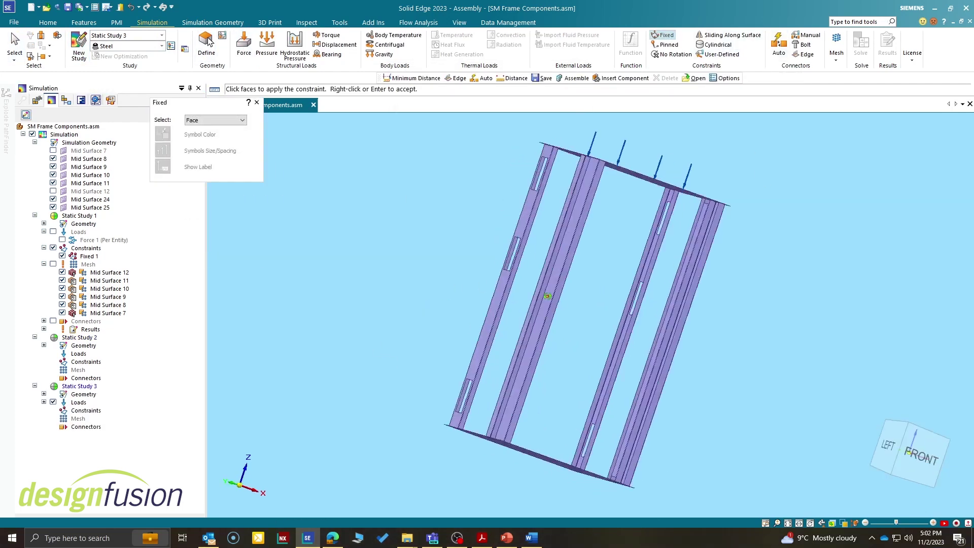
{"action": "left_click", "coordinate": [604, 457]}
{"action": "key", "text": "Return"}
Glue the plate edges to the uprights with edge connectors
{"action": "scroll", "coordinate": [807, 372], "scroll_direction": "up", "scroll_amount": 3}
{"action": "key", "text": "ctrl+l"}
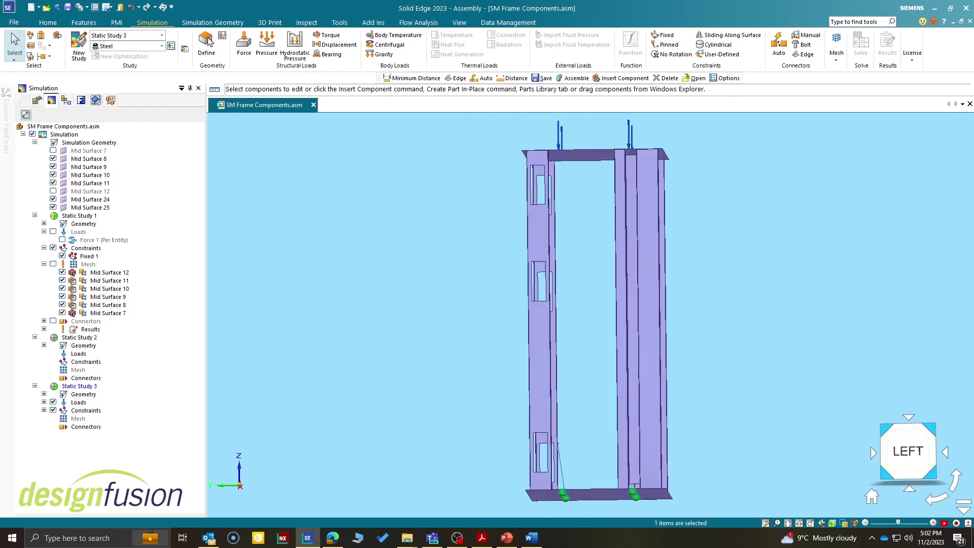
{"action": "scroll", "coordinate": [580, 152], "scroll_direction": "up", "scroll_amount": 5}
{"action": "left_click", "coordinate": [803, 55]}
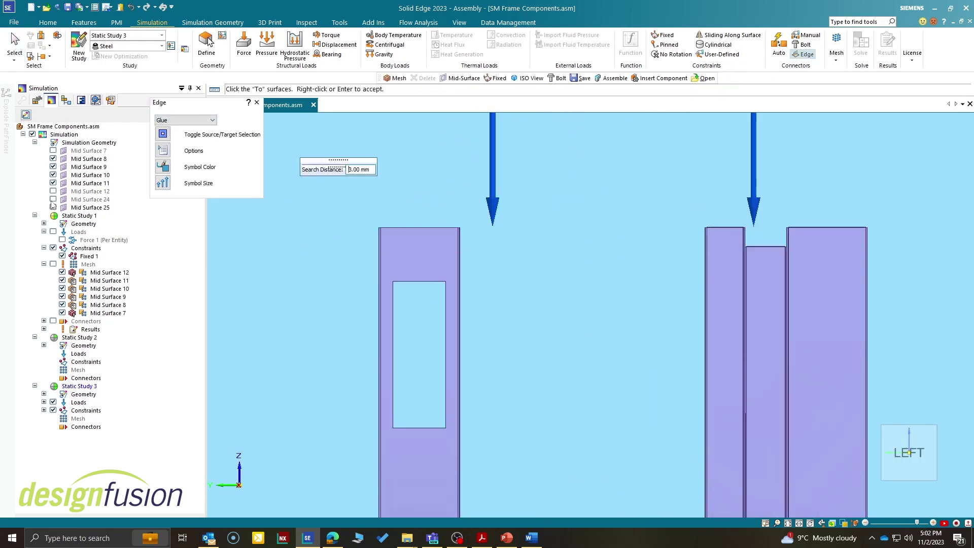
{"action": "scroll", "coordinate": [698, 466], "scroll_direction": "up", "scroll_amount": 4}
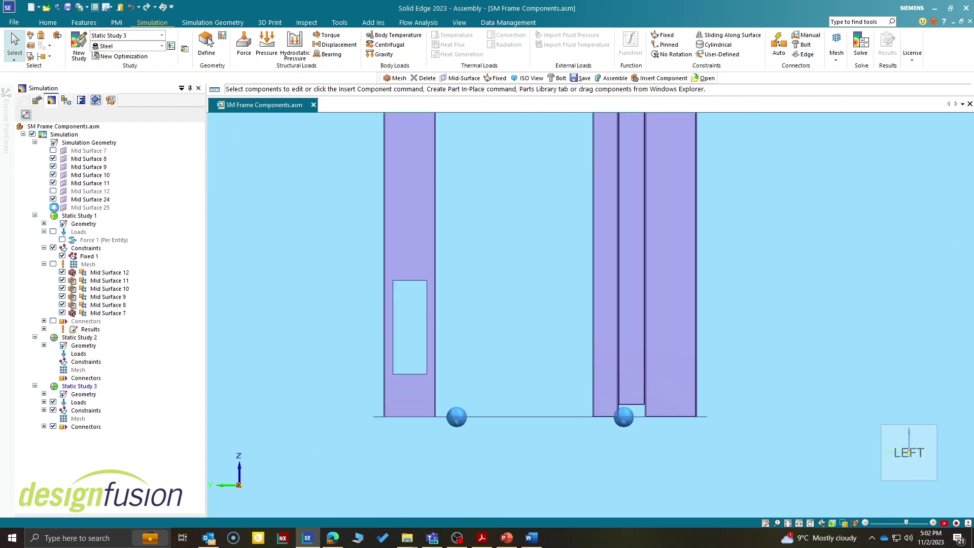
{"action": "left_click", "coordinate": [803, 54]}
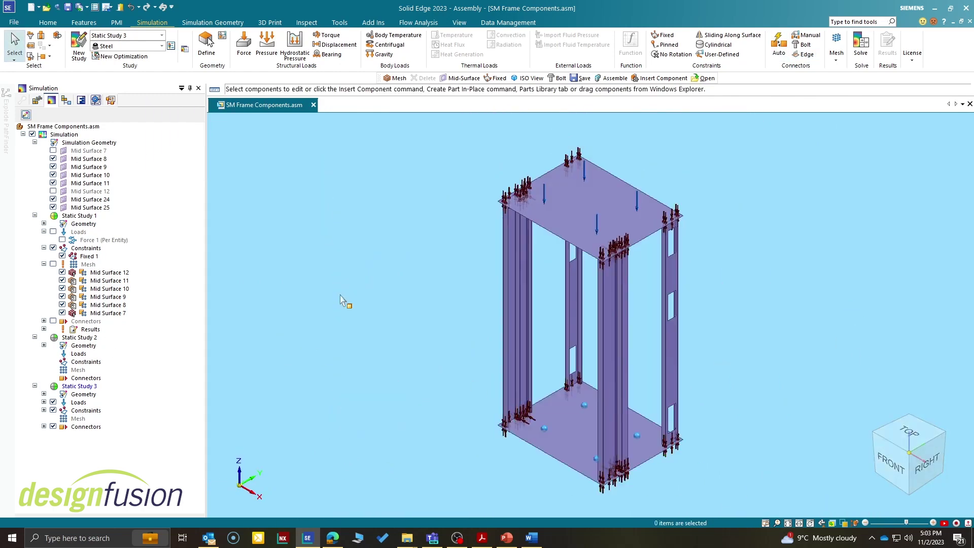
{"action": "left_click", "coordinate": [836, 43]}
Mesh Static Study 3 finer, solve it, and orbit the 142 MPa von Mises contour
{"action": "left_click_drag", "start_coordinate": [258, 186], "coordinate": [345, 186]}
{"action": "left_click", "coordinate": [294, 265]}
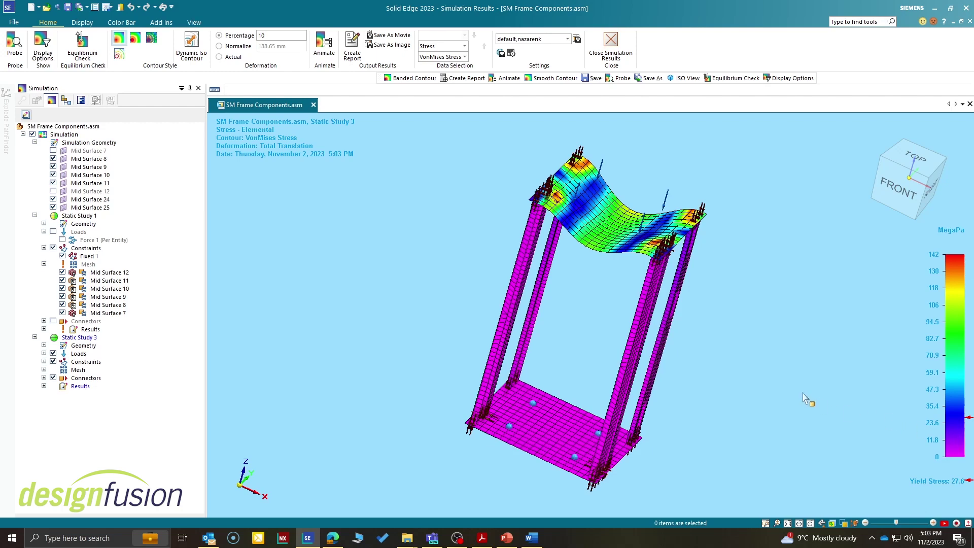
{"action": "middle_click_drag", "start_coordinate": [808, 399], "coordinate": [746, 366]}
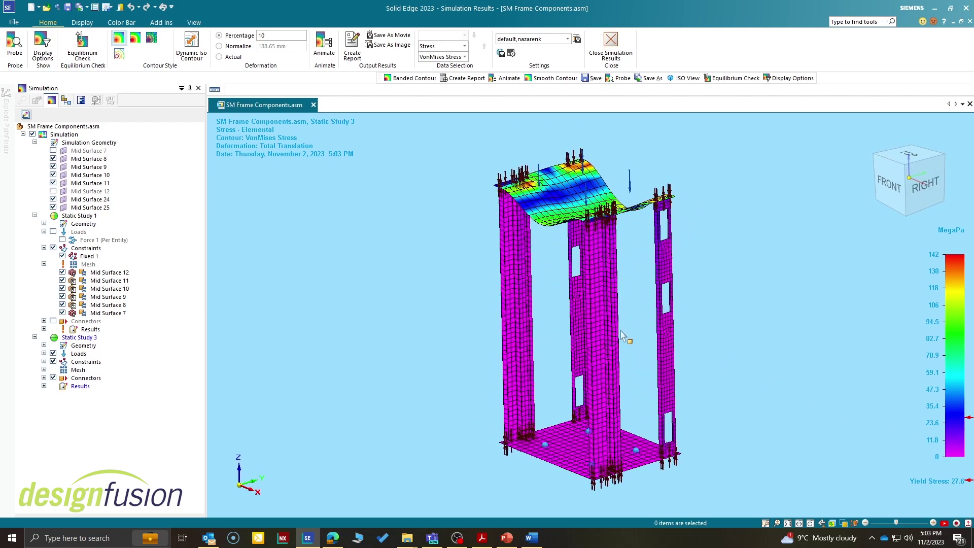